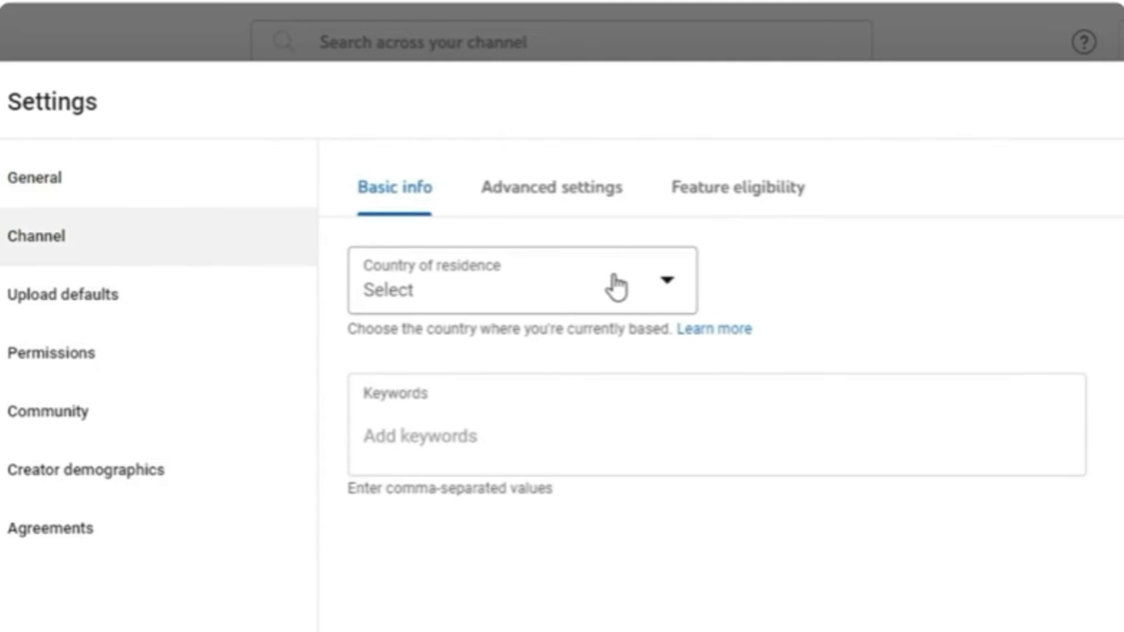
- Review the Standard and Intermediate feature tiers under Feature eligibility, then begin phone verification
{"action": "left_click", "coordinate": [776, 203]}
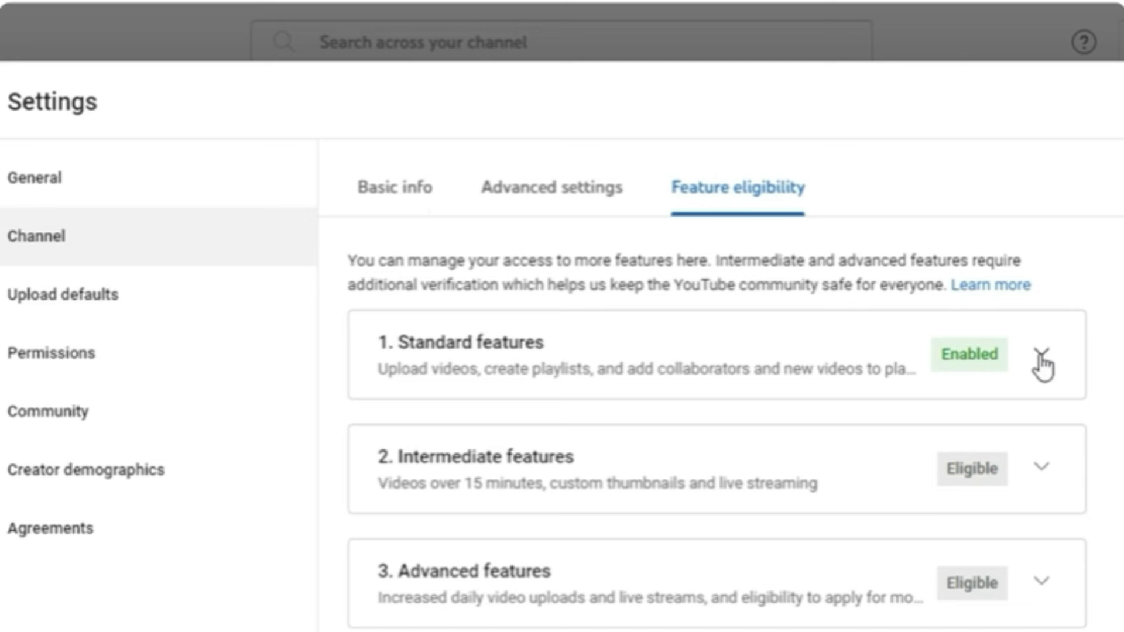
{"action": "left_click", "coordinate": [1042, 355]}
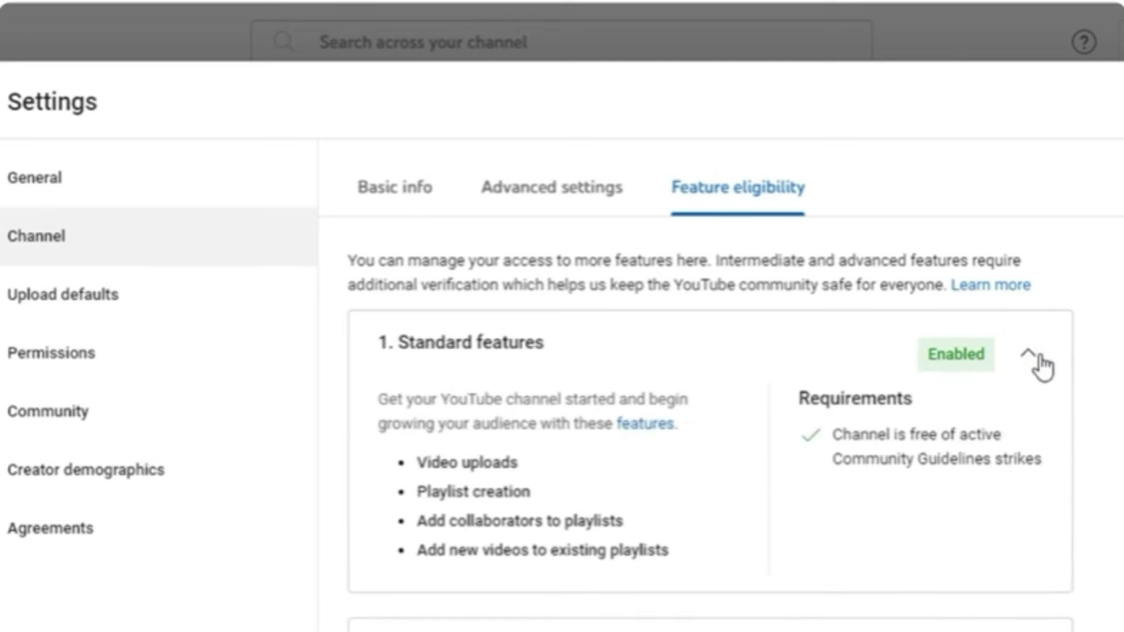
{"action": "scroll", "coordinate": [1042, 368], "scroll_direction": "down", "scroll_amount": 3}
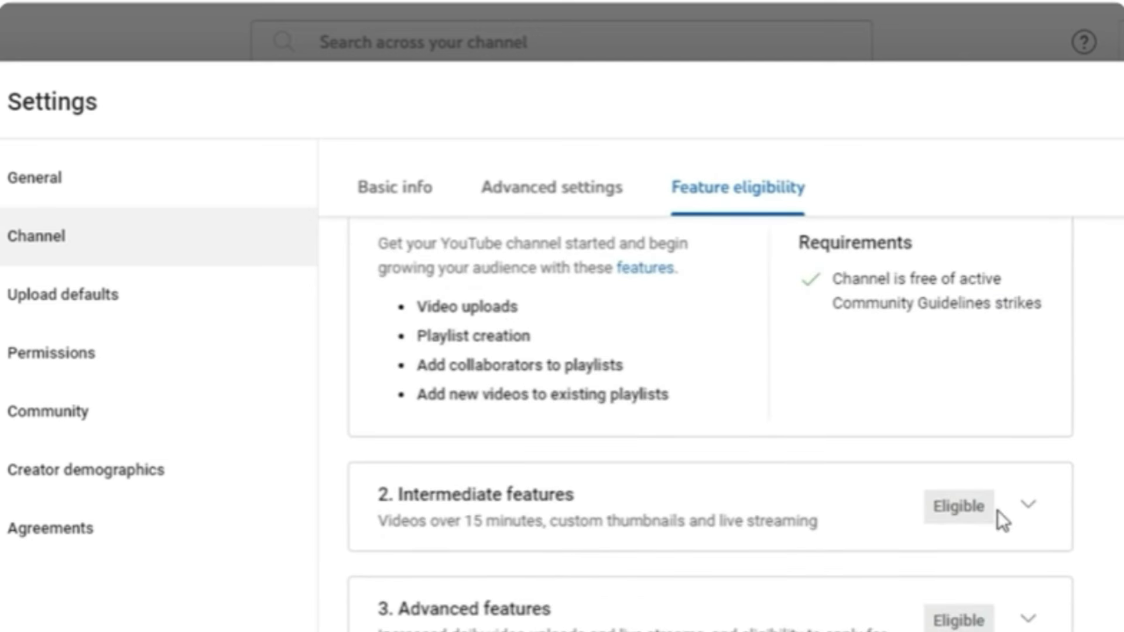
{"action": "left_click", "coordinate": [1028, 505]}
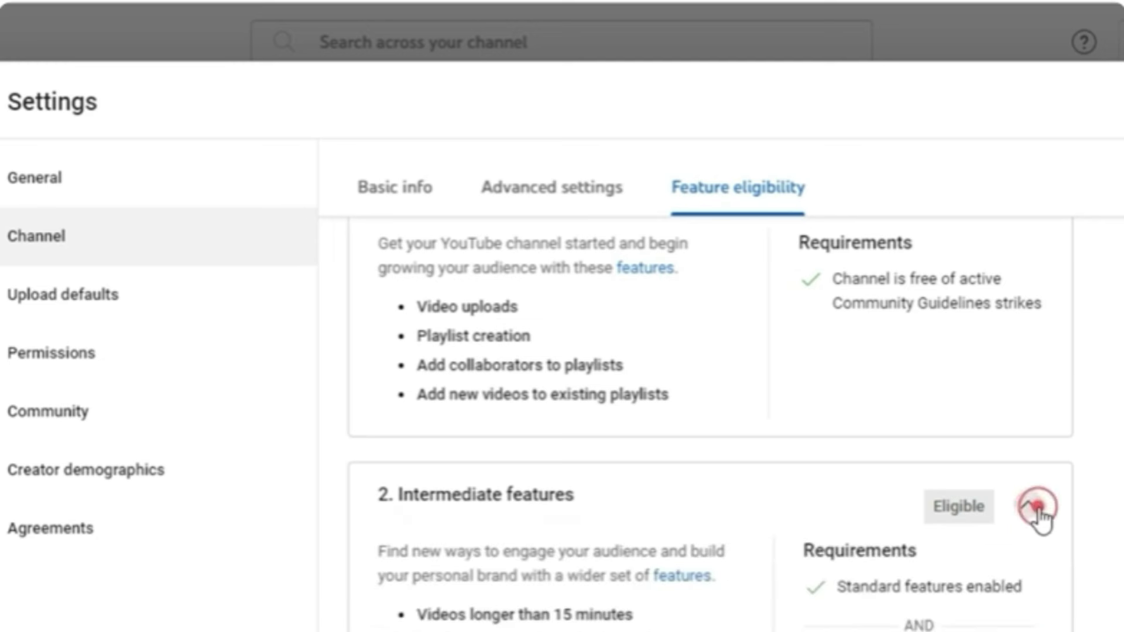
{"action": "scroll", "coordinate": [1019, 532], "scroll_direction": "down", "scroll_amount": 4}
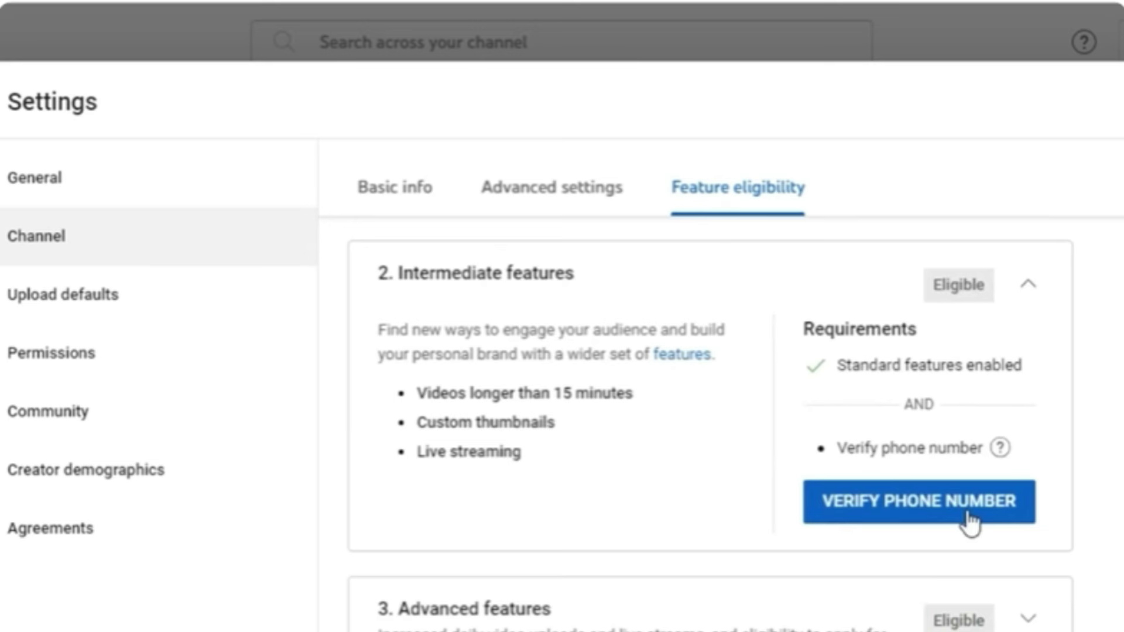
{"action": "left_click", "coordinate": [904, 527]}
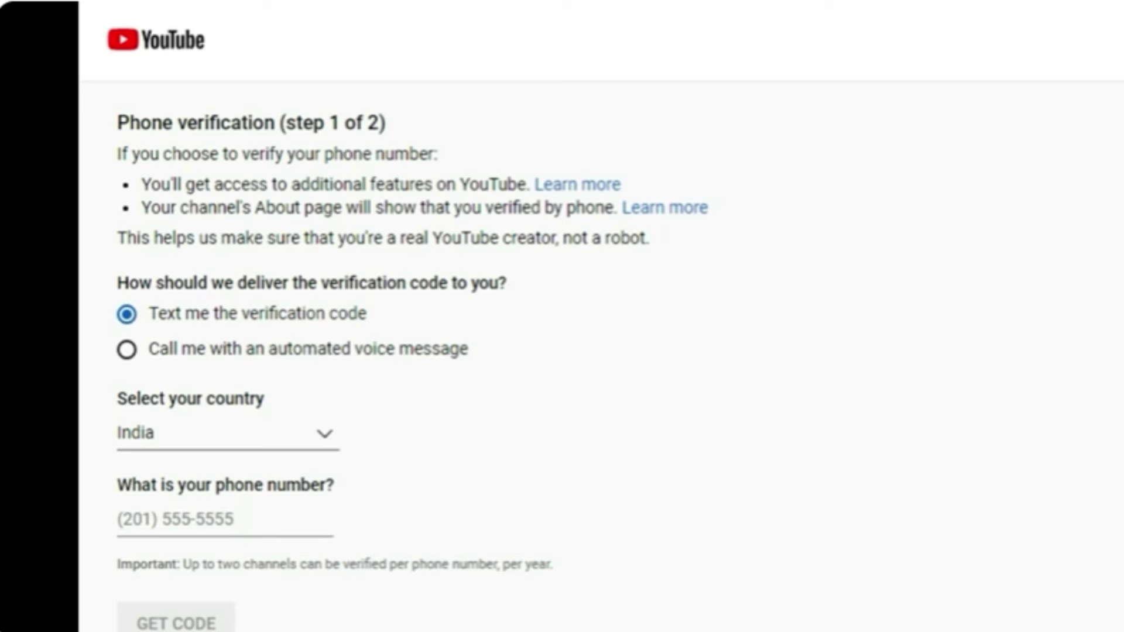
- Verify the channel by text message, entering the phone number and the 6-digit code received
{"action": "left_click", "coordinate": [203, 507]}
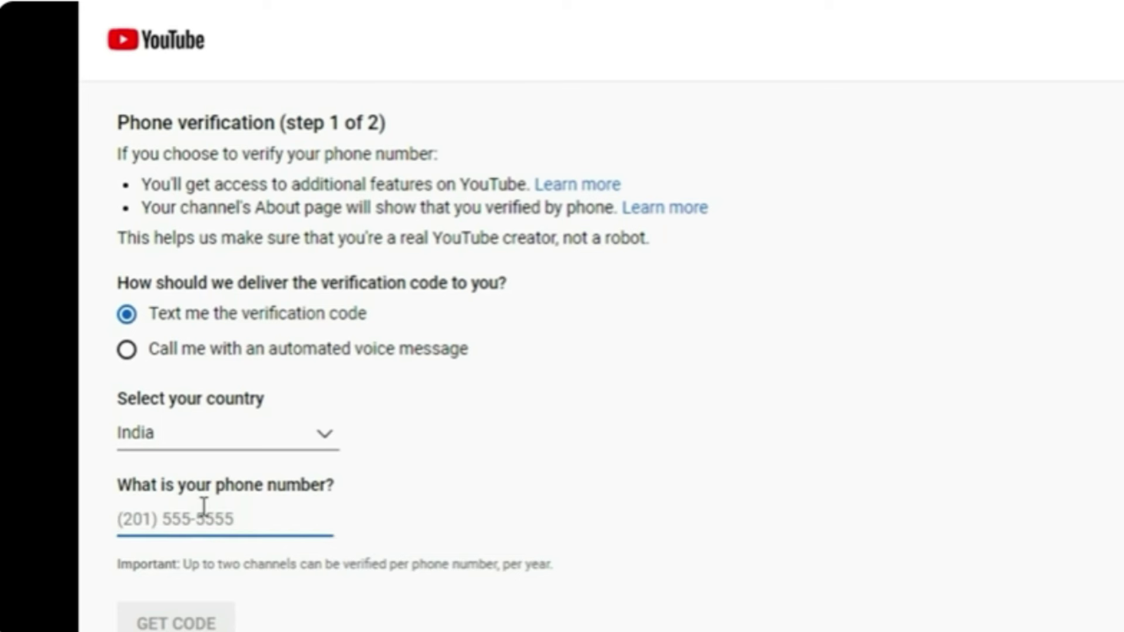
{"action": "key", "text": "ctrl+v"}
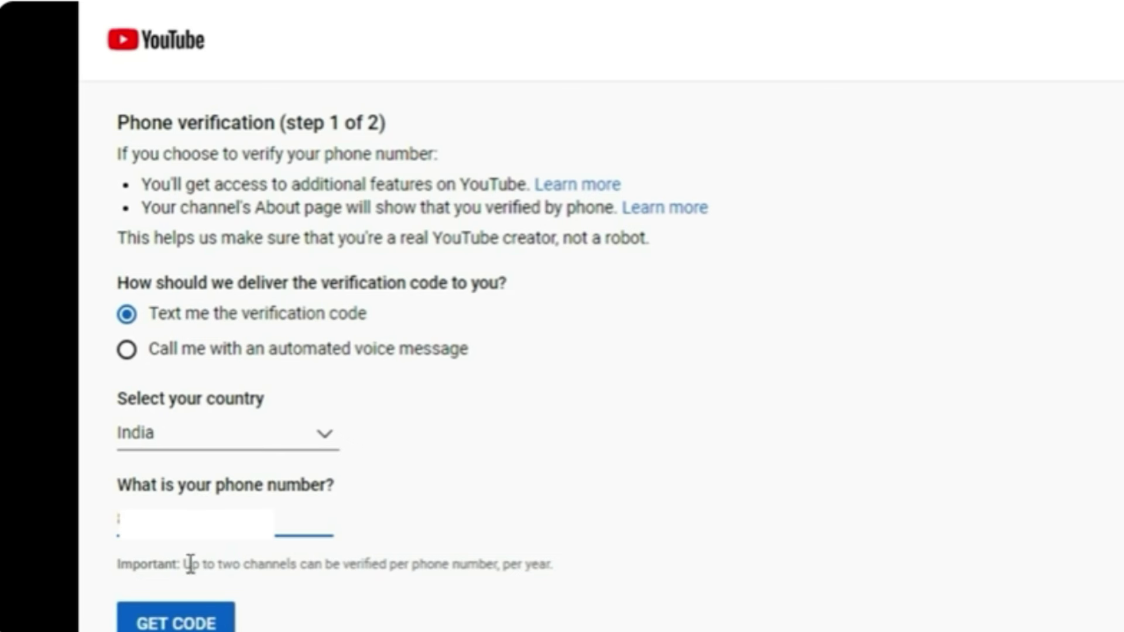
{"action": "left_click", "coordinate": [178, 626]}
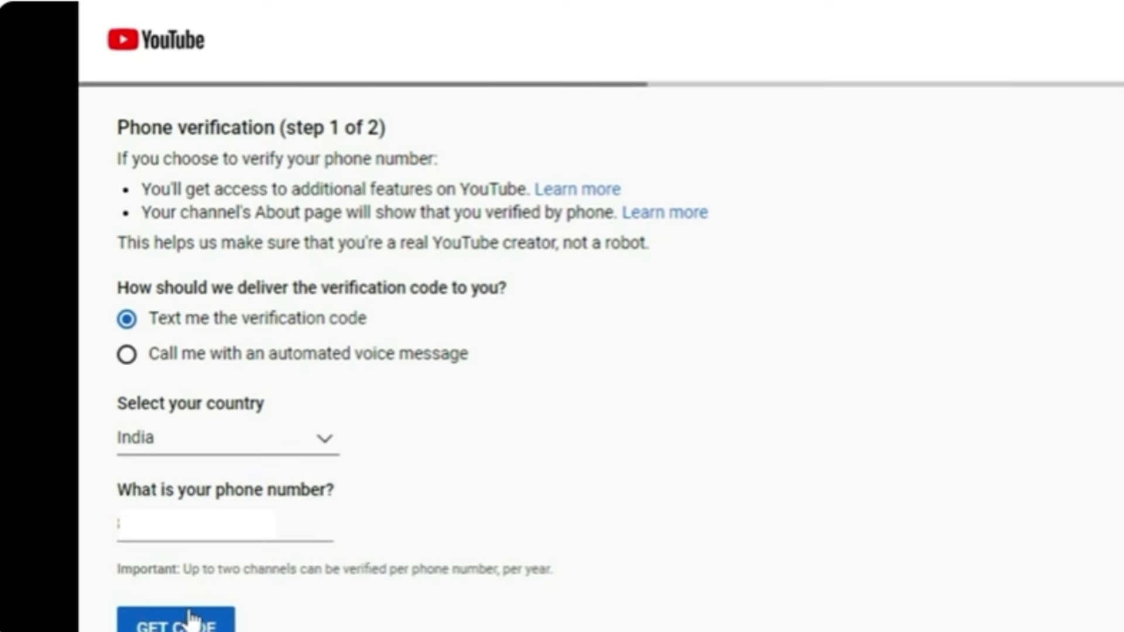
{"action": "left_click", "coordinate": [226, 258]}
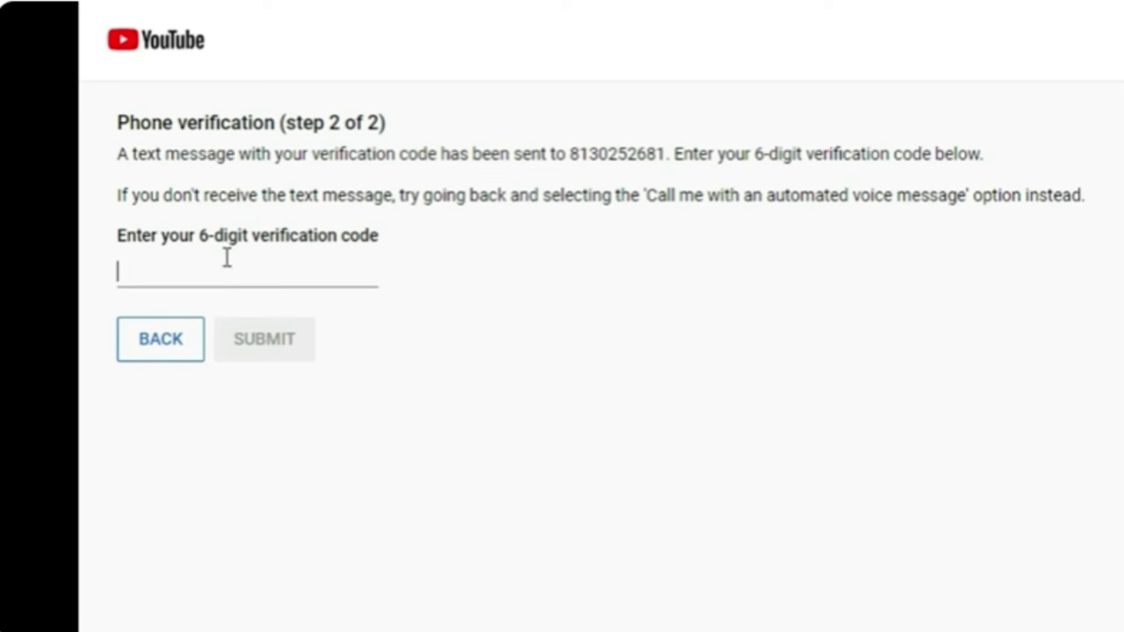
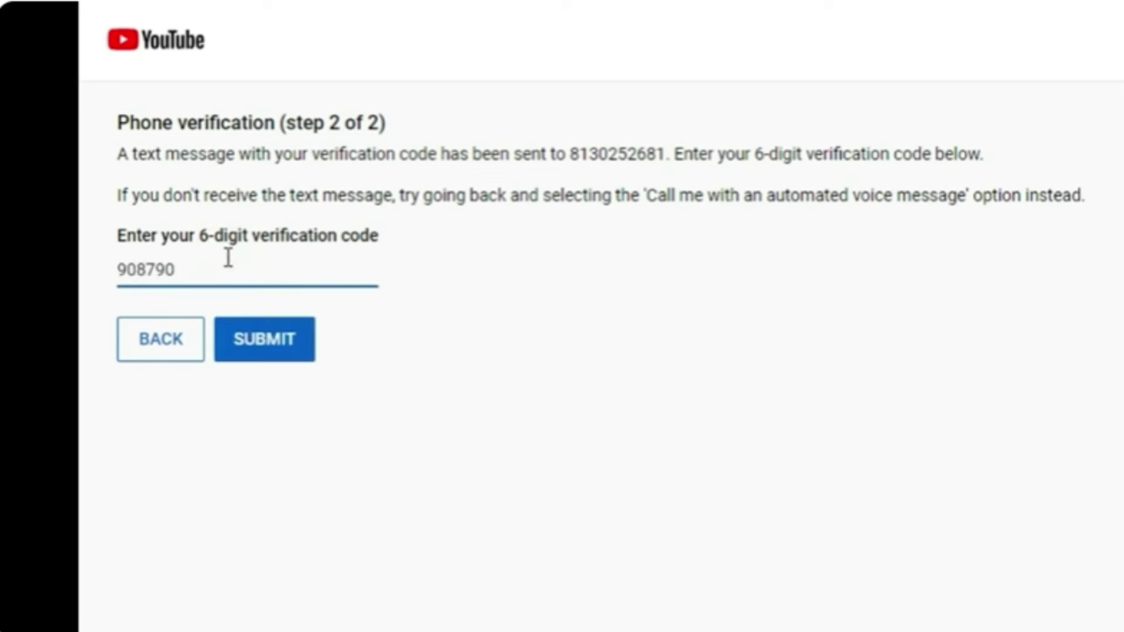
{"action": "left_click", "coordinate": [293, 339]}
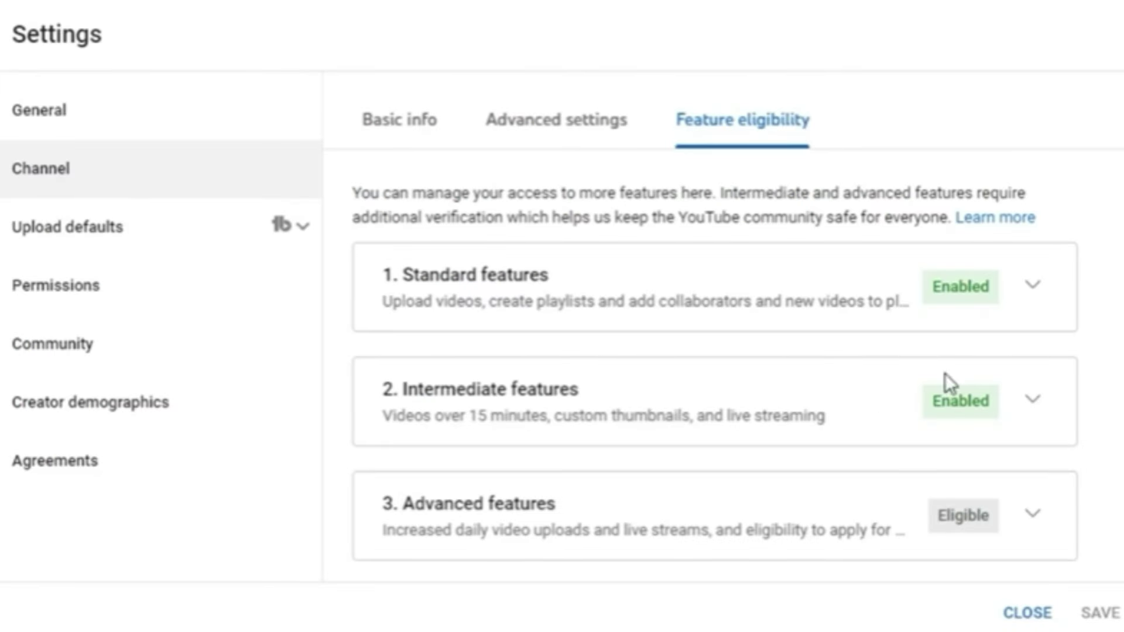
{"action": "left_click", "coordinate": [1031, 405]}
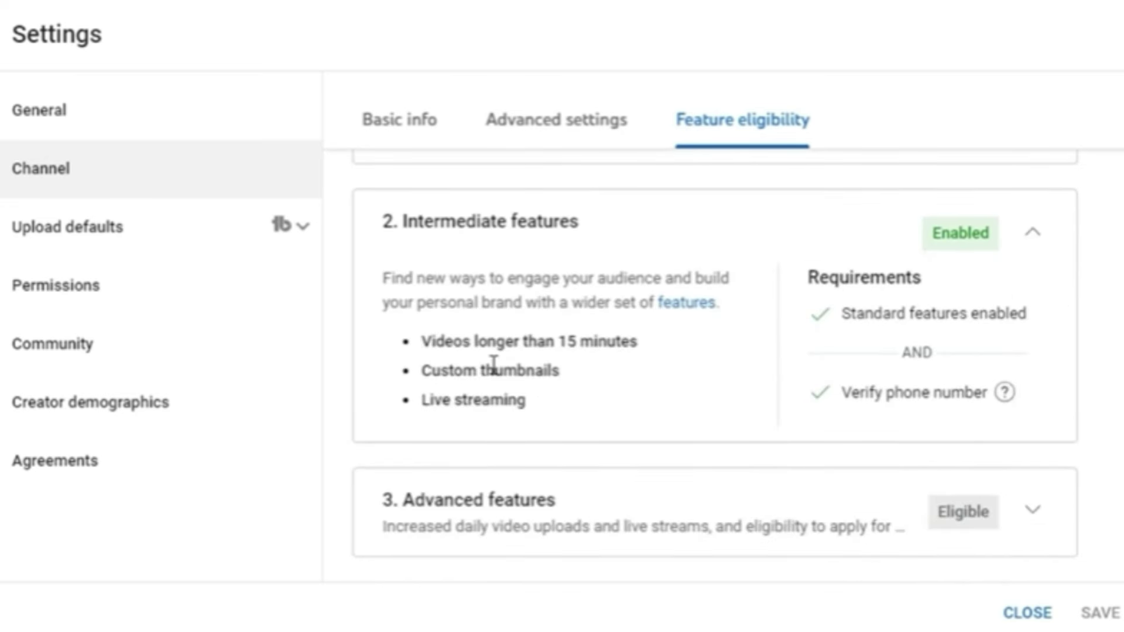
{"action": "left_click_drag", "start_coordinate": [420, 370], "coordinate": [567, 384]}
{"action": "left_click", "coordinate": [642, 397]}
{"action": "left_click", "coordinate": [1033, 232]}
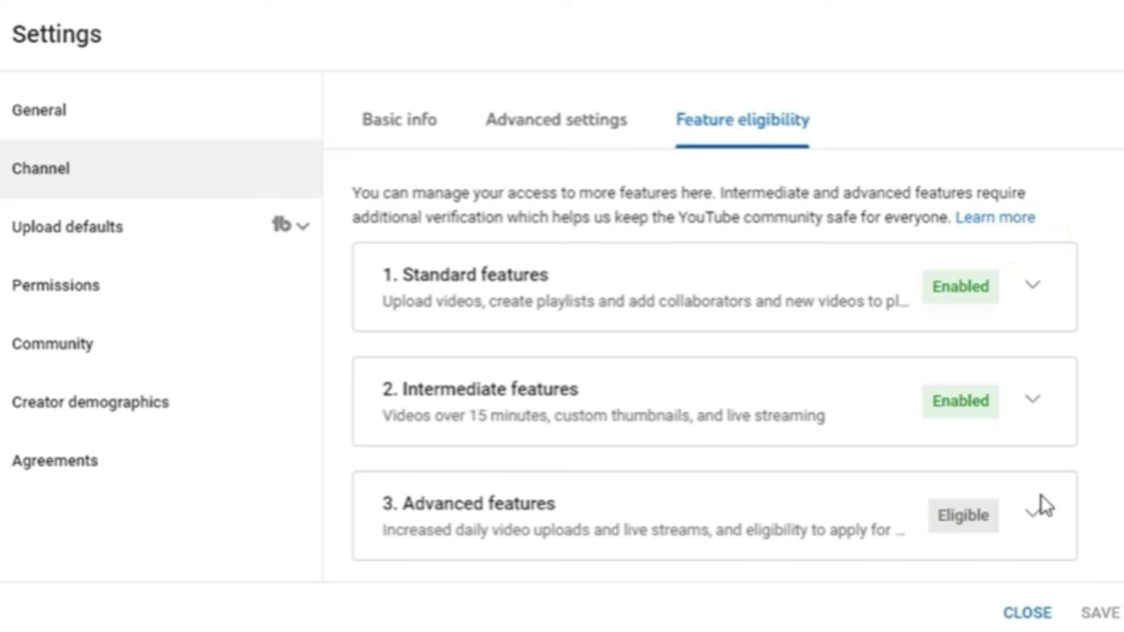
{"action": "left_click", "coordinate": [1035, 518]}
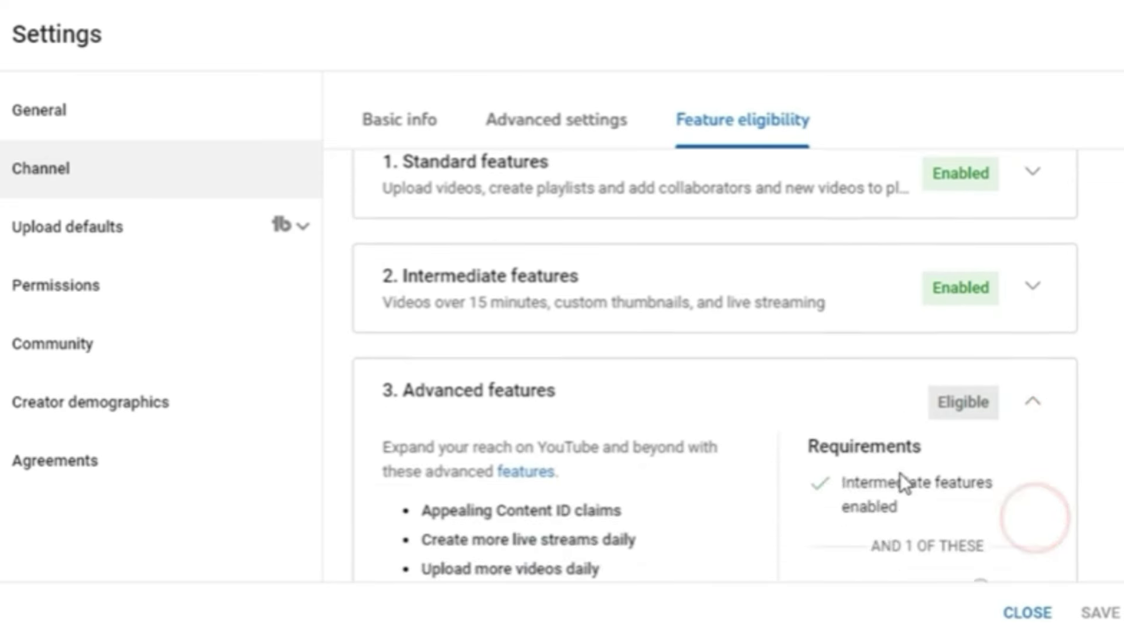
{"action": "mouse_move", "coordinate": [898, 472]}
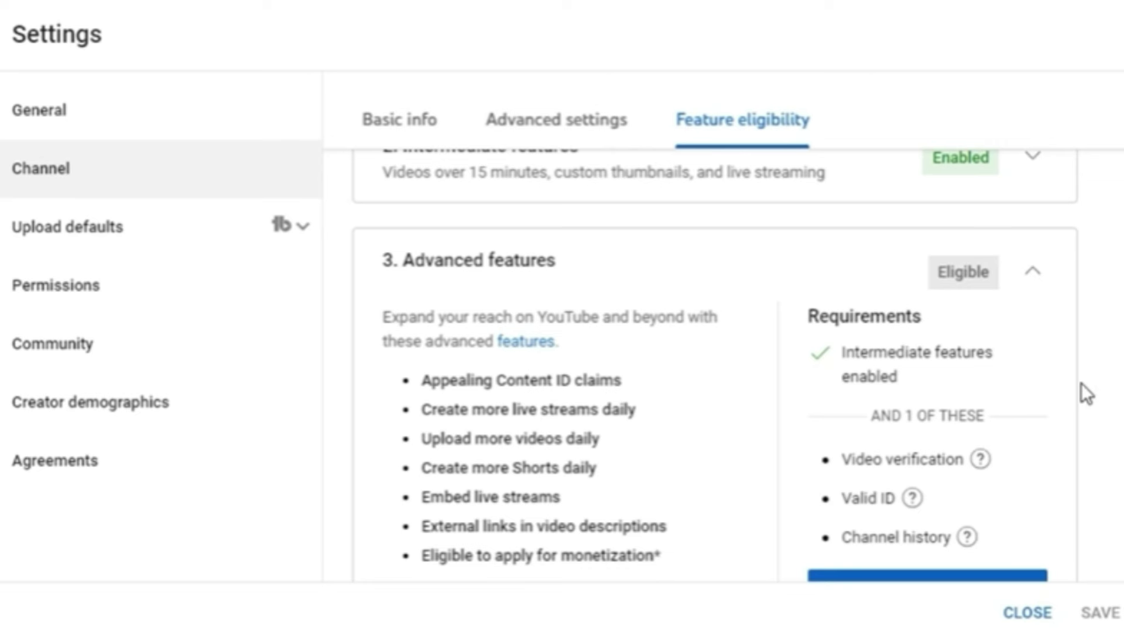
{"action": "mouse_move", "coordinate": [843, 460]}
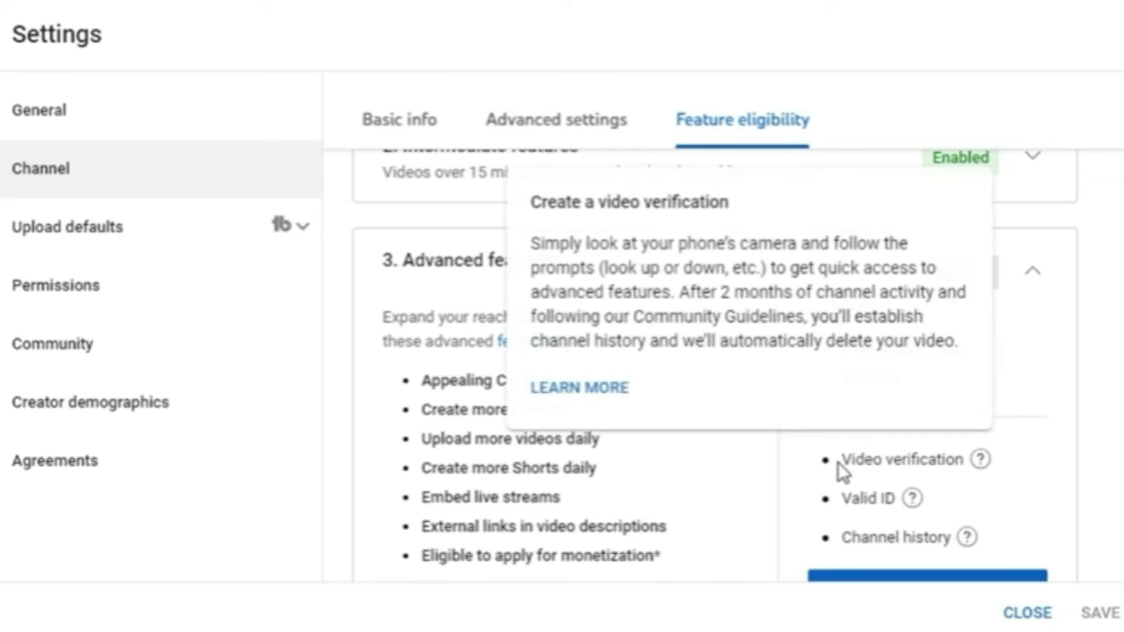
{"action": "left_click_drag", "start_coordinate": [837, 461], "coordinate": [956, 460]}
{"action": "mouse_move", "coordinate": [848, 497]}
{"action": "left_click_drag", "start_coordinate": [843, 499], "coordinate": [896, 498]}
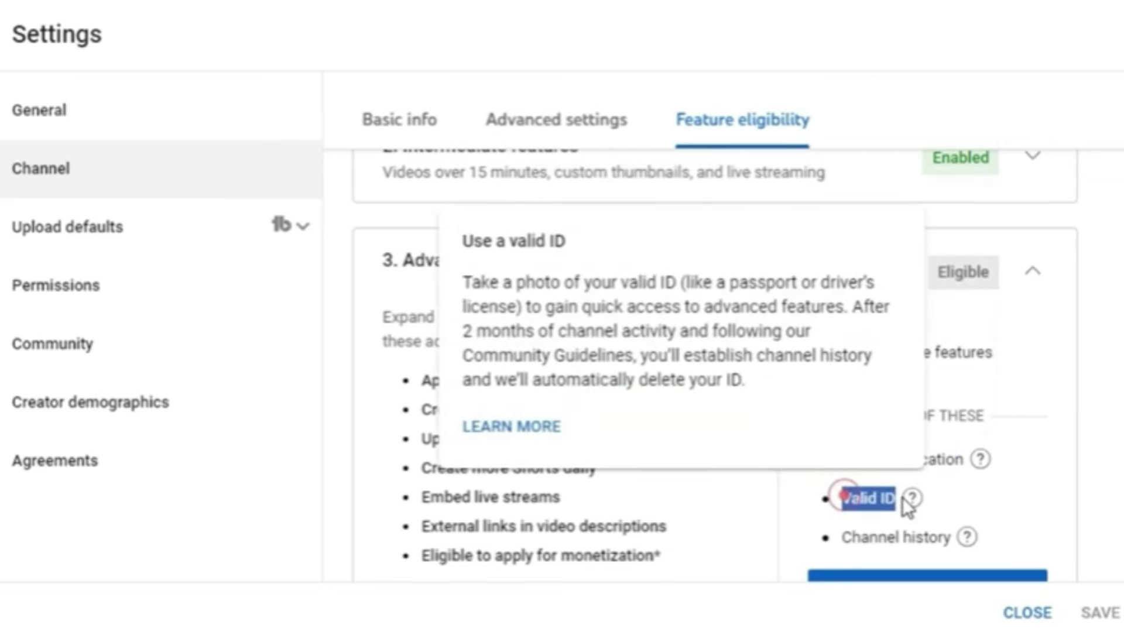
{"action": "left_click", "coordinate": [1033, 498]}
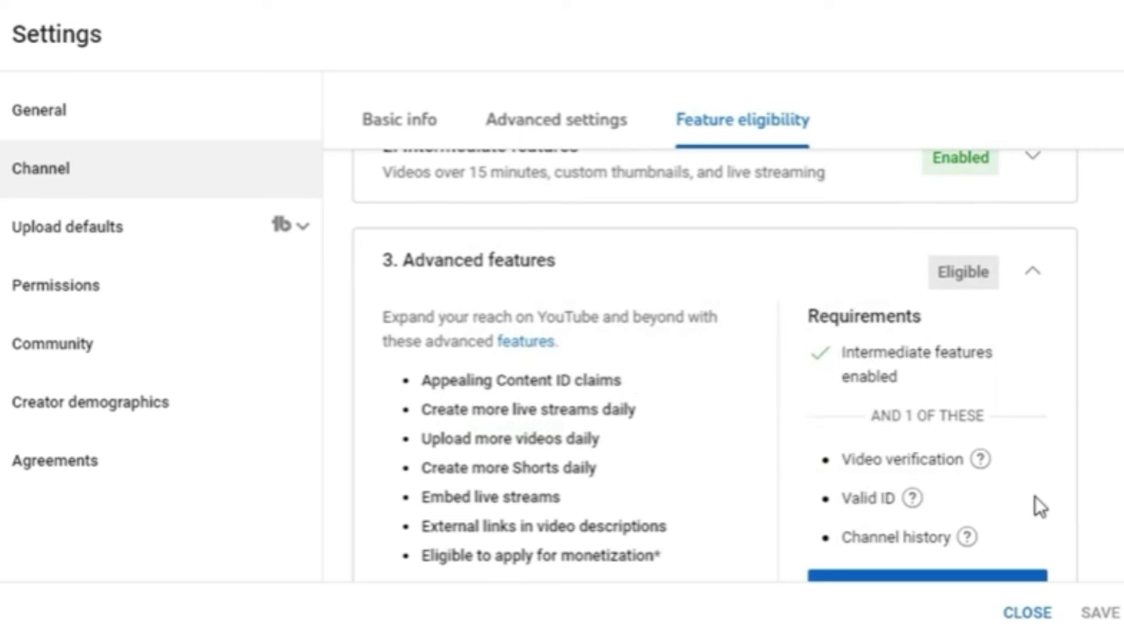
{"action": "left_click", "coordinate": [1030, 282]}
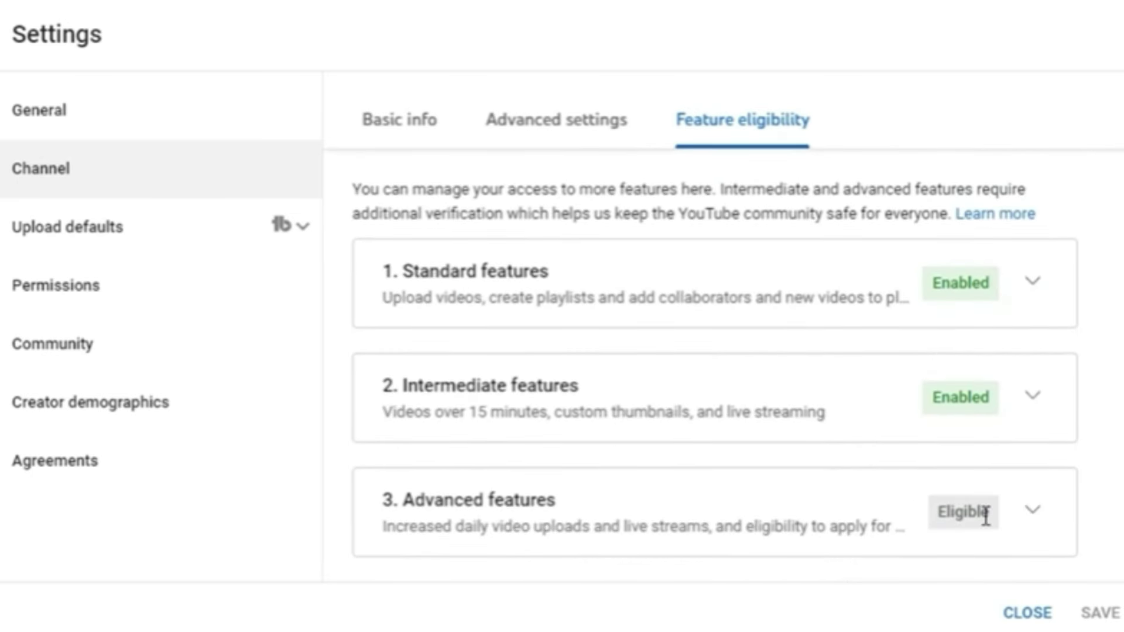
{"action": "left_click", "coordinate": [618, 126]}
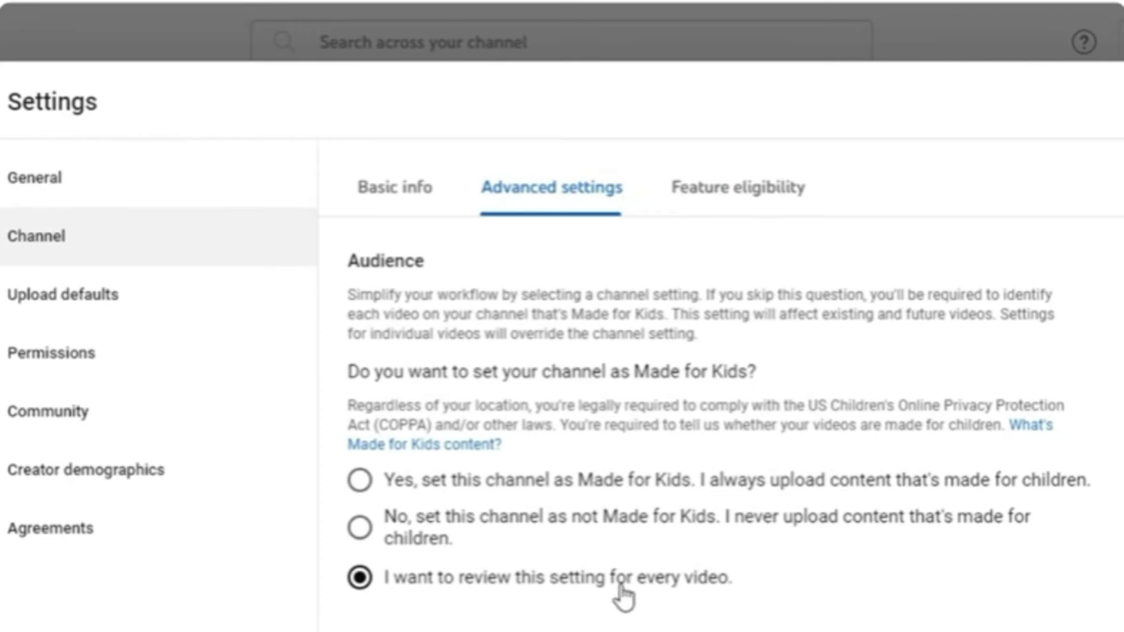
- Set the channel audience to 'No, set this channel as not Made for Kids' and return to Basic info
{"action": "scroll", "coordinate": [603, 574], "scroll_direction": "down", "scroll_amount": 4}
{"action": "scroll", "coordinate": [599, 556], "scroll_direction": "up", "scroll_amount": 4}
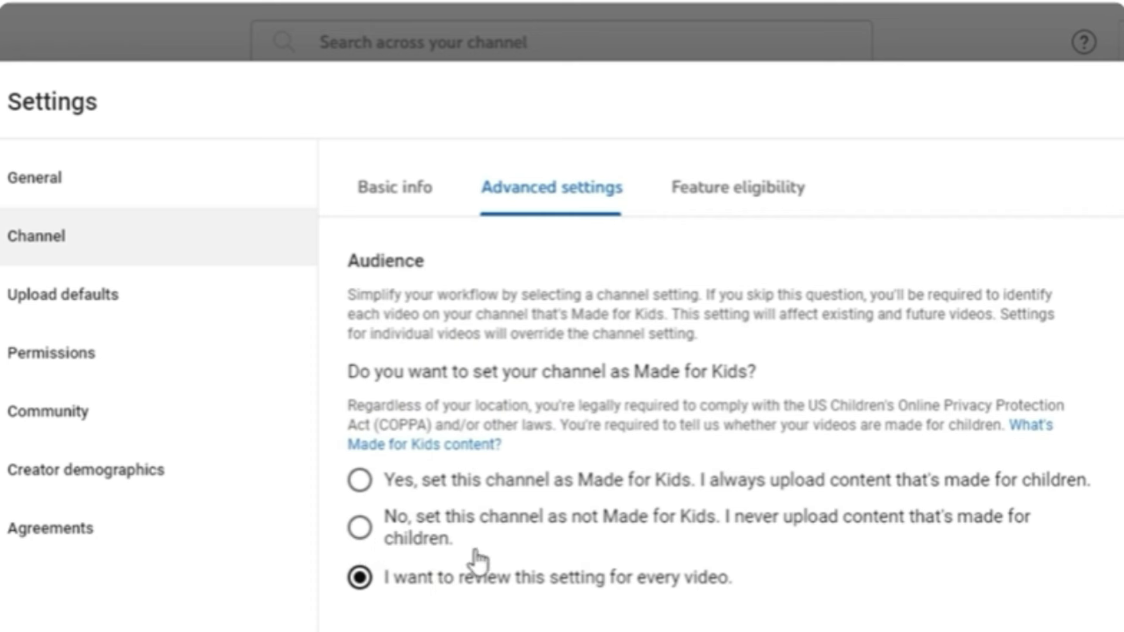
{"action": "left_click", "coordinate": [355, 535]}
{"action": "scroll", "coordinate": [764, 580], "scroll_direction": "down", "scroll_amount": 6}
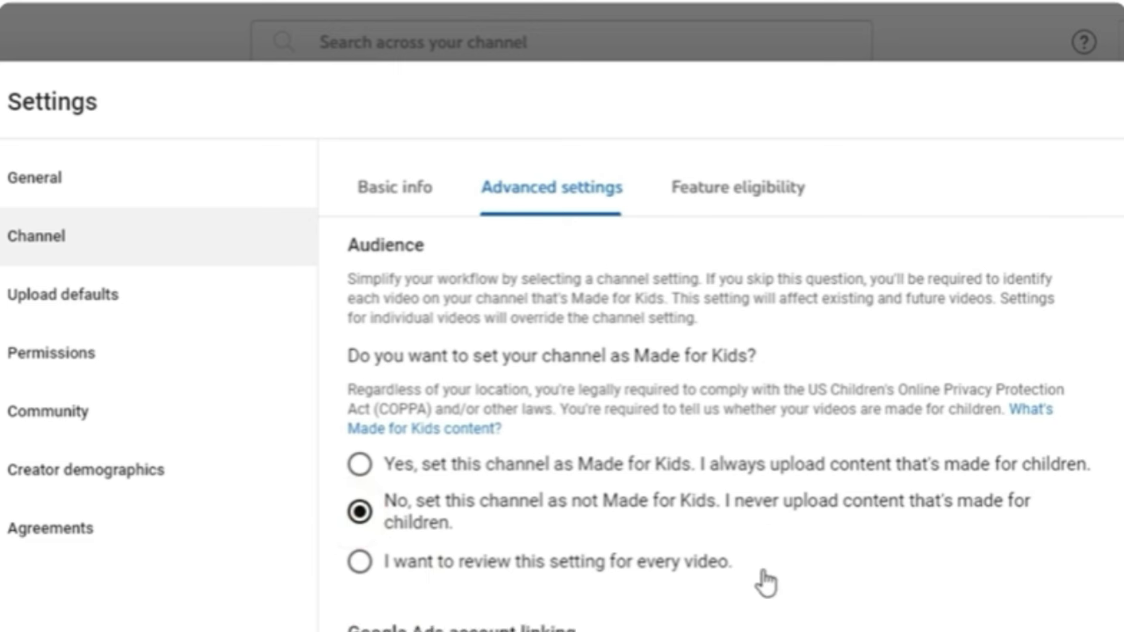
{"action": "scroll", "coordinate": [743, 562], "scroll_direction": "down", "scroll_amount": 3}
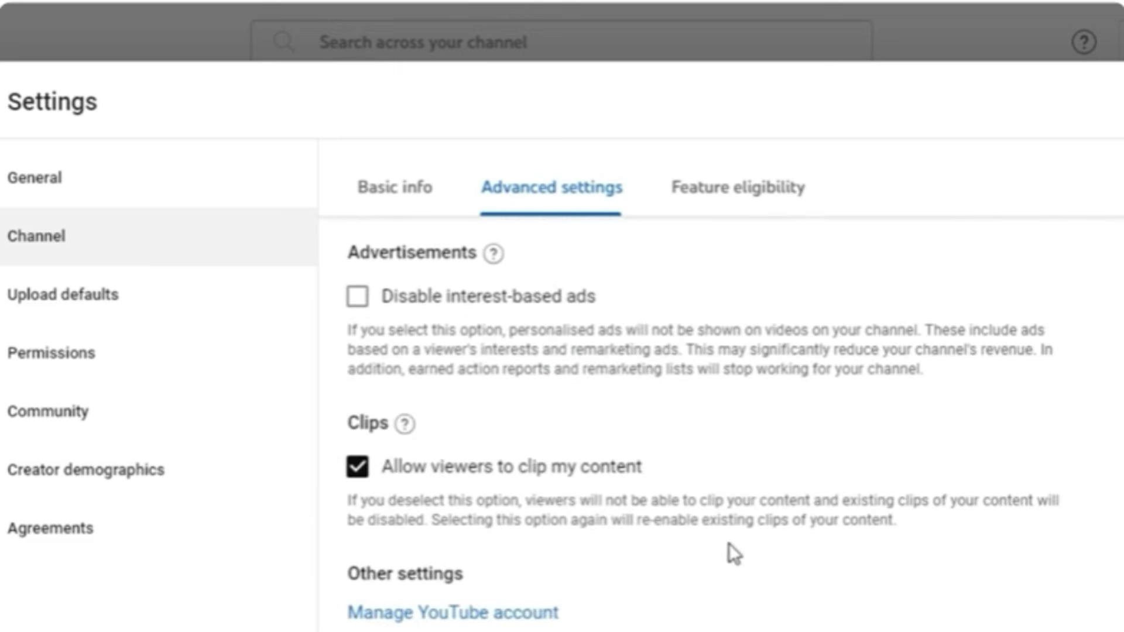
{"action": "scroll", "coordinate": [473, 252], "scroll_direction": "up", "scroll_amount": 10}
{"action": "left_click", "coordinate": [417, 196]}
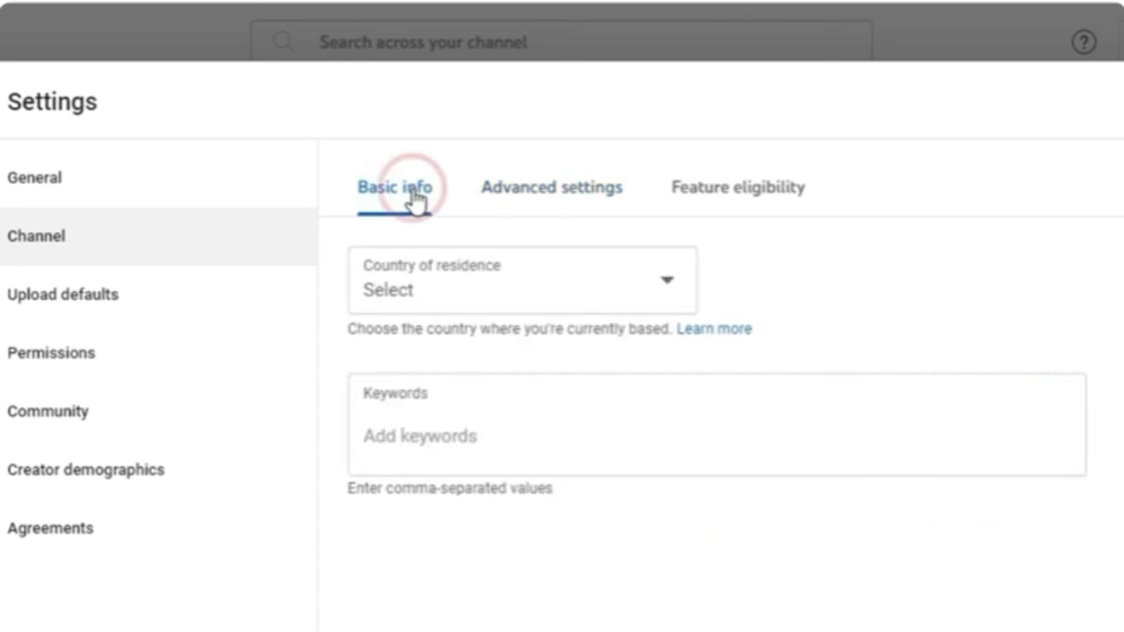
- Choose India from the Country of residence dropdown in Basic info
{"action": "left_click", "coordinate": [571, 293]}
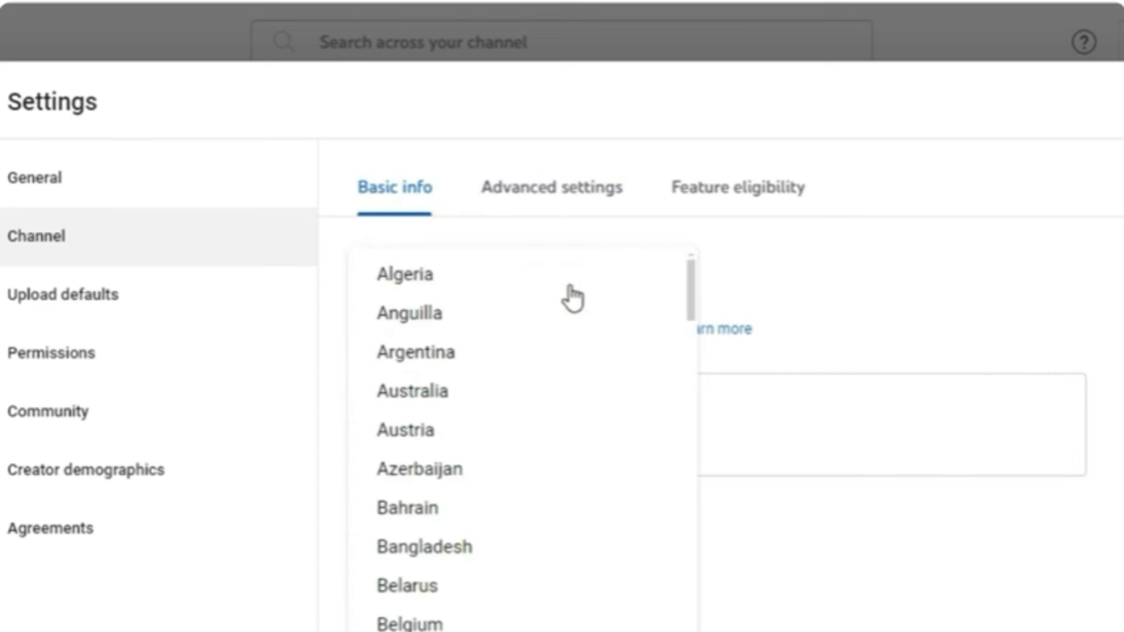
{"action": "scroll", "coordinate": [577, 293], "scroll_direction": "down", "scroll_amount": 20}
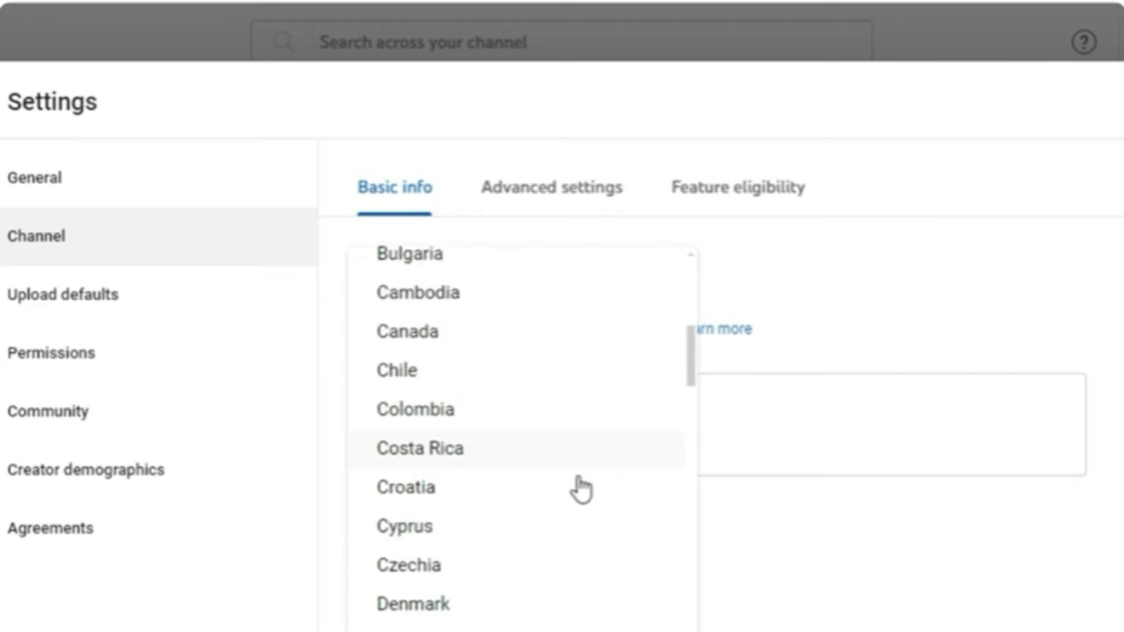
{"action": "scroll", "coordinate": [571, 554], "scroll_direction": "down", "scroll_amount": 3}
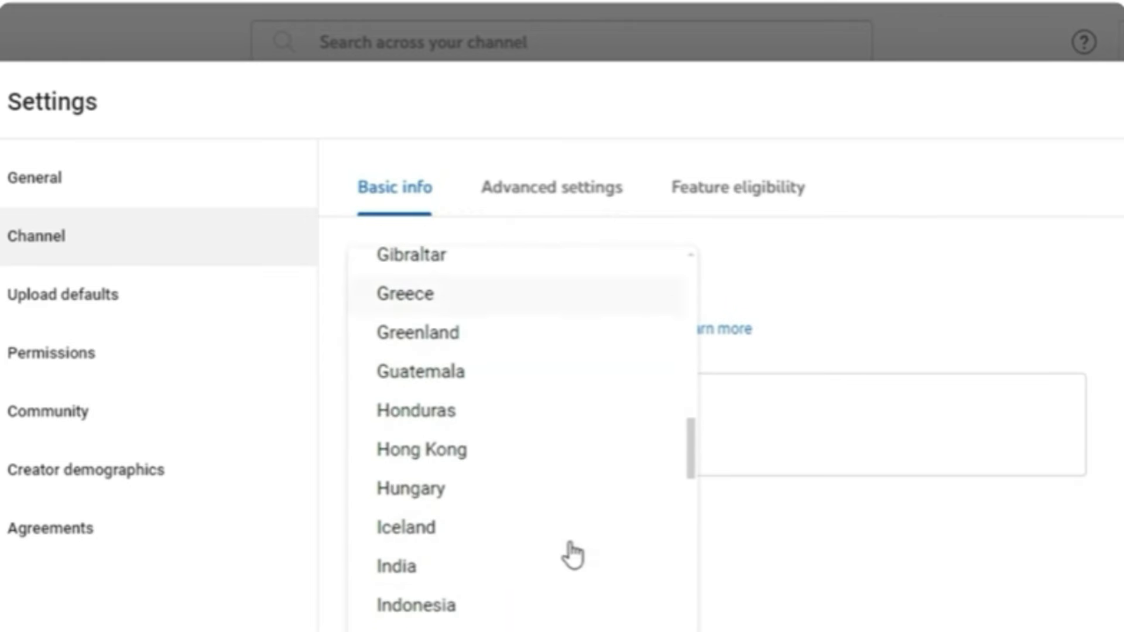
{"action": "left_click", "coordinate": [537, 568]}
{"action": "left_click", "coordinate": [509, 440]}
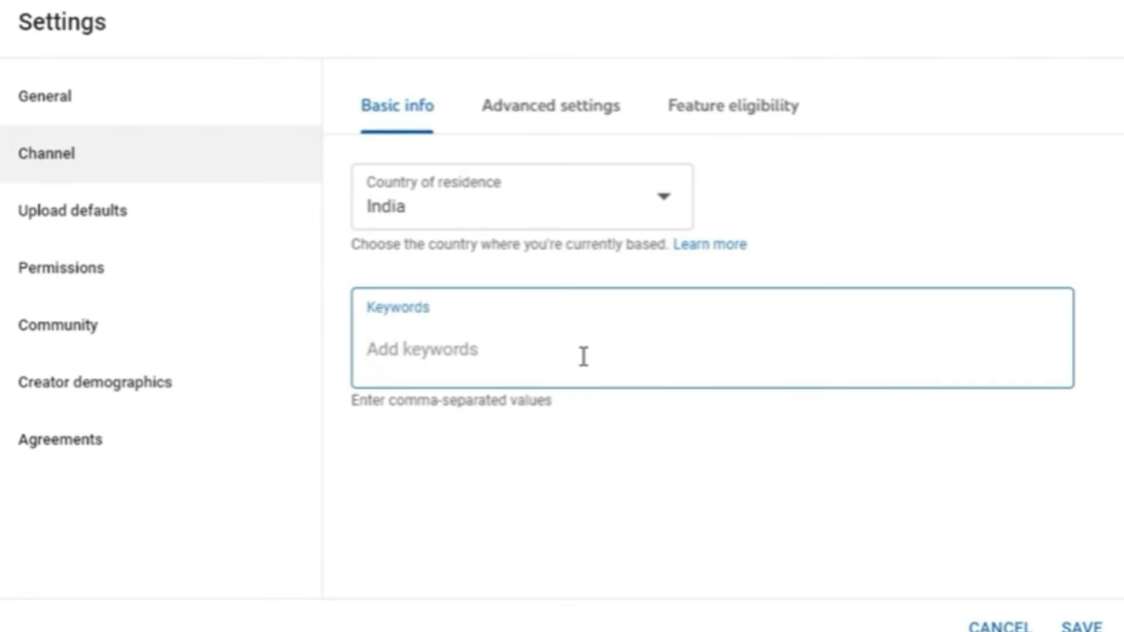
- Enter the keywords 'youtube' and 'youtube channel kaise banaye' in the Keywords field
{"action": "type", "text": "youtube,"}
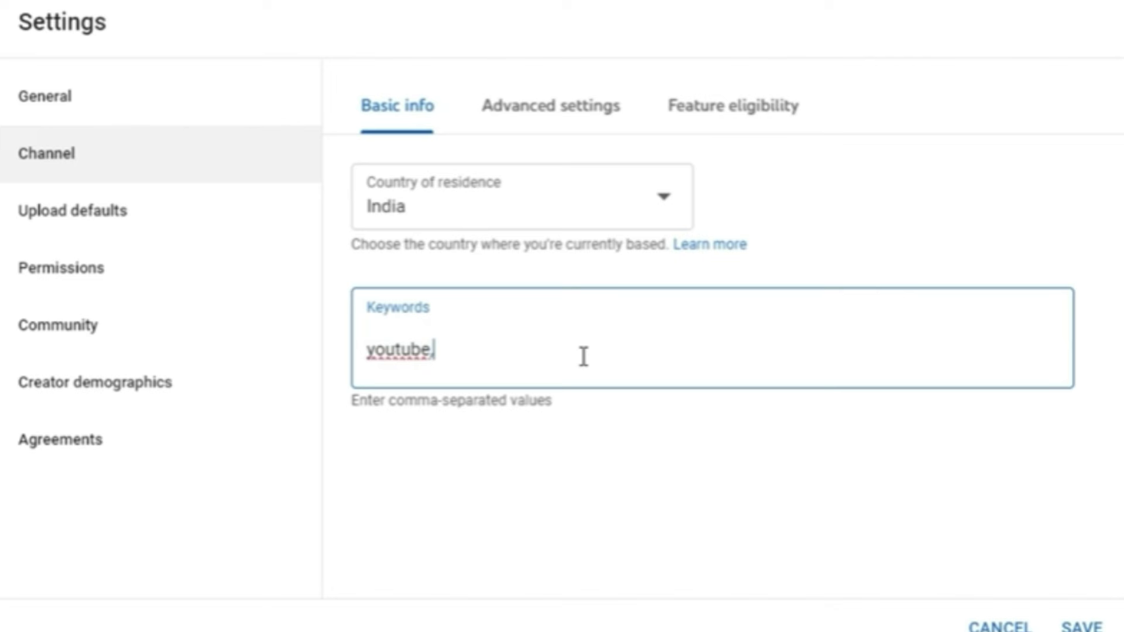
{"action": "key", "text": "Return"}
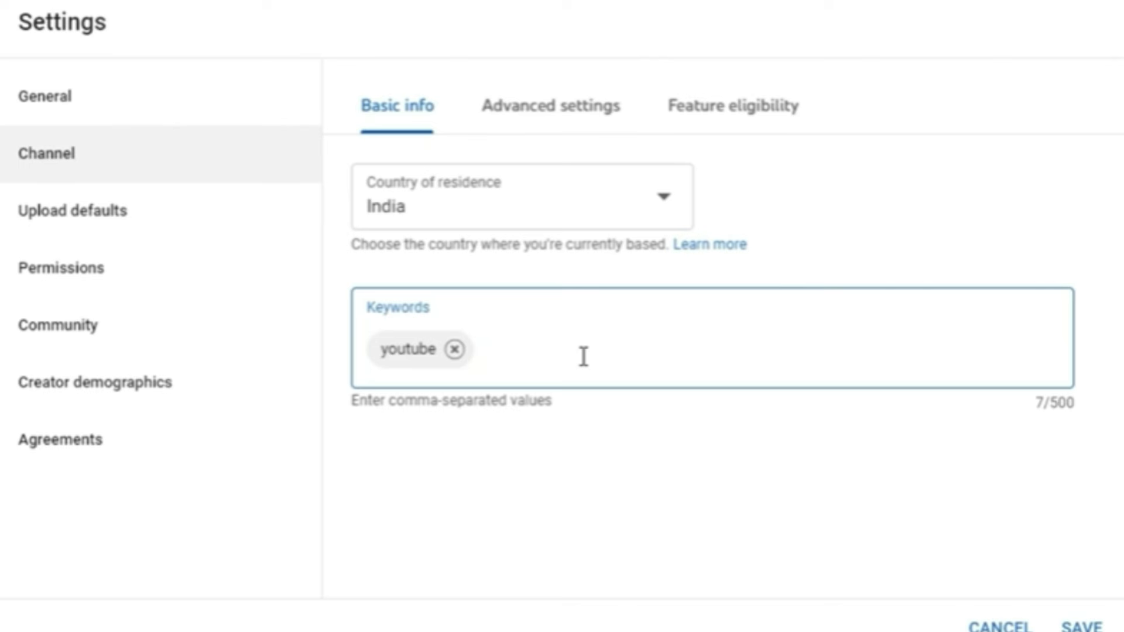
{"action": "type", "text": "youtube cha"}
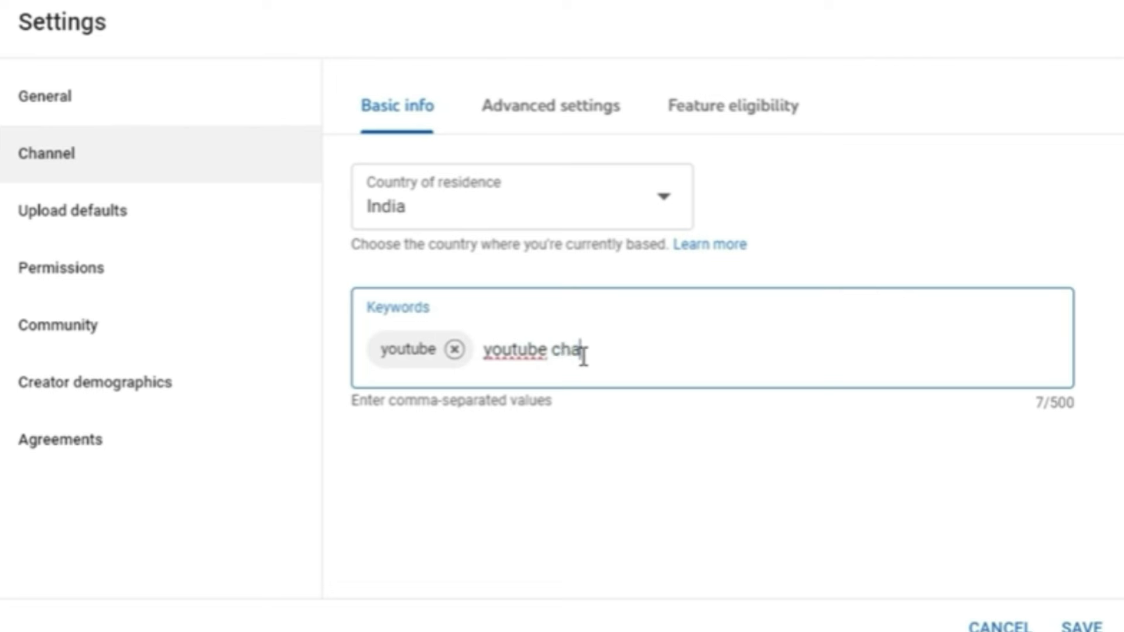
{"action": "type", "text": "nnel kaise b"}
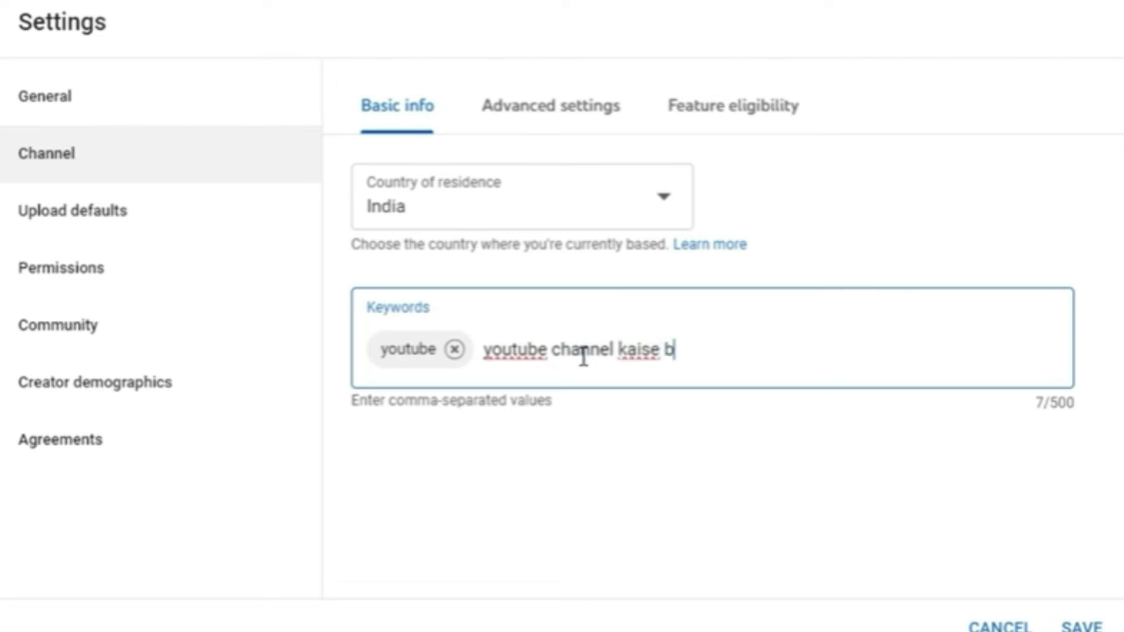
{"action": "type", "text": "anaye,"}
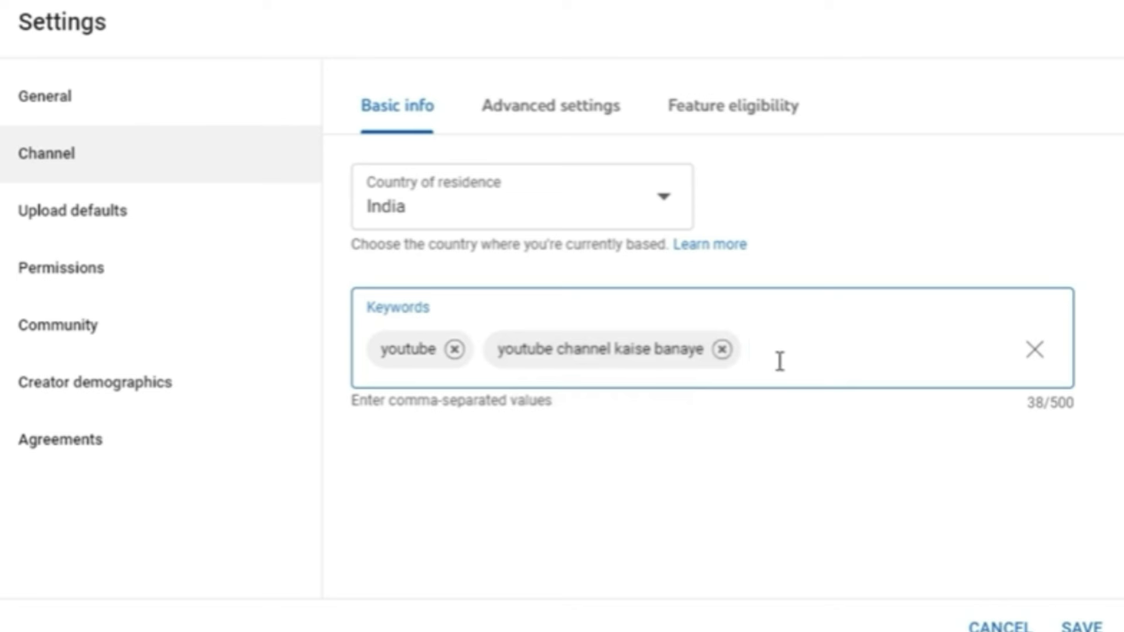
{"action": "mouse_move", "coordinate": [1049, 404]}
{"action": "left_mouse_down"}
{"action": "mouse_move", "coordinate": [1028, 404]}
{"action": "mouse_move", "coordinate": [1048, 404]}
{"action": "left_mouse_up"}
- Search Google for 'youtube' in the guest window and open the YouTube: Home result
{"action": "left_click", "coordinate": [927, 481]}
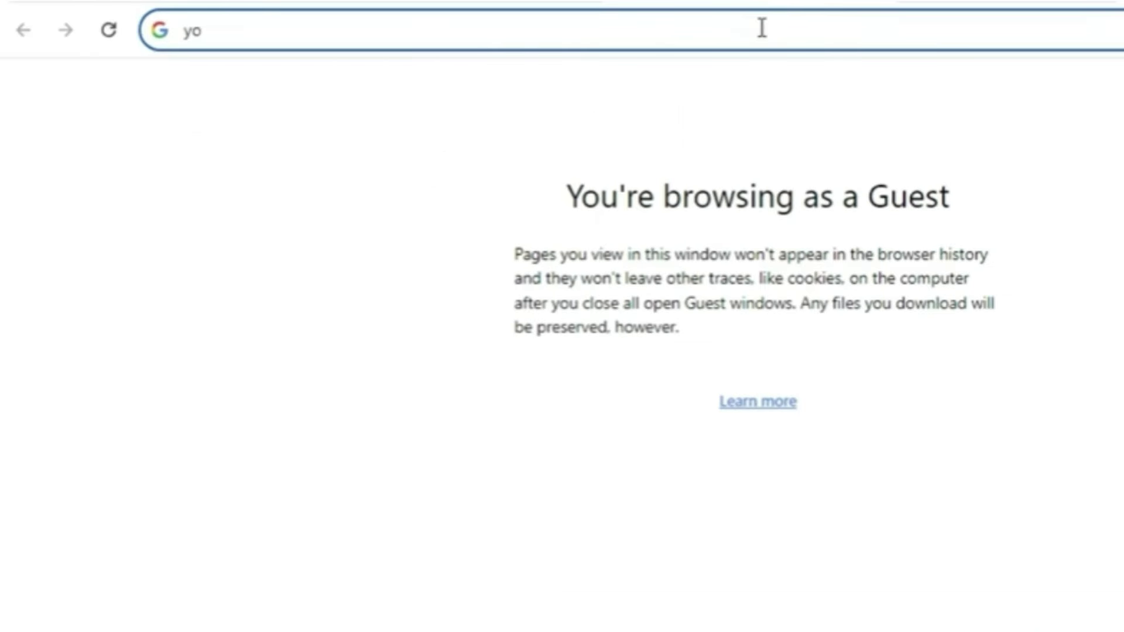
{"action": "type", "text": "outube"}
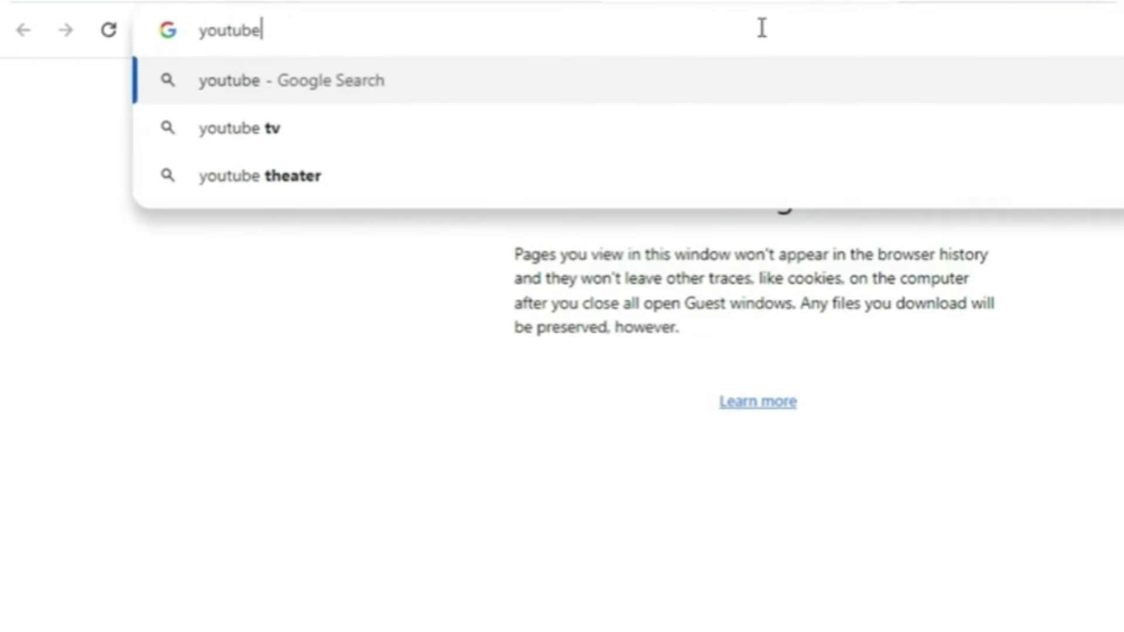
{"action": "key", "text": "Return"}
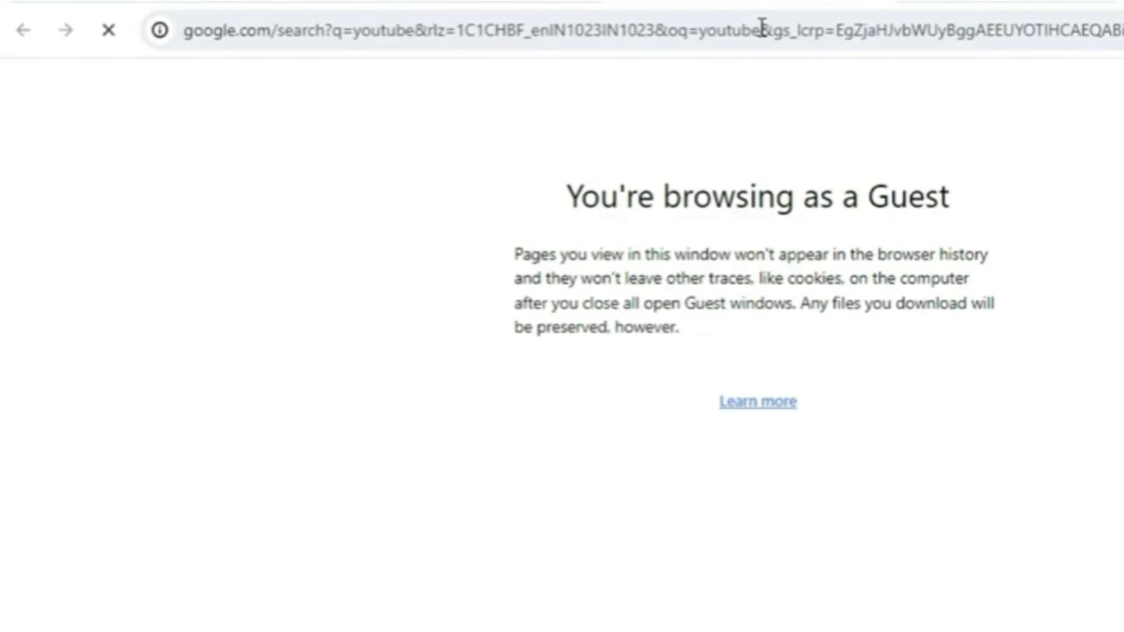
{"action": "left_click", "coordinate": [144, 356]}
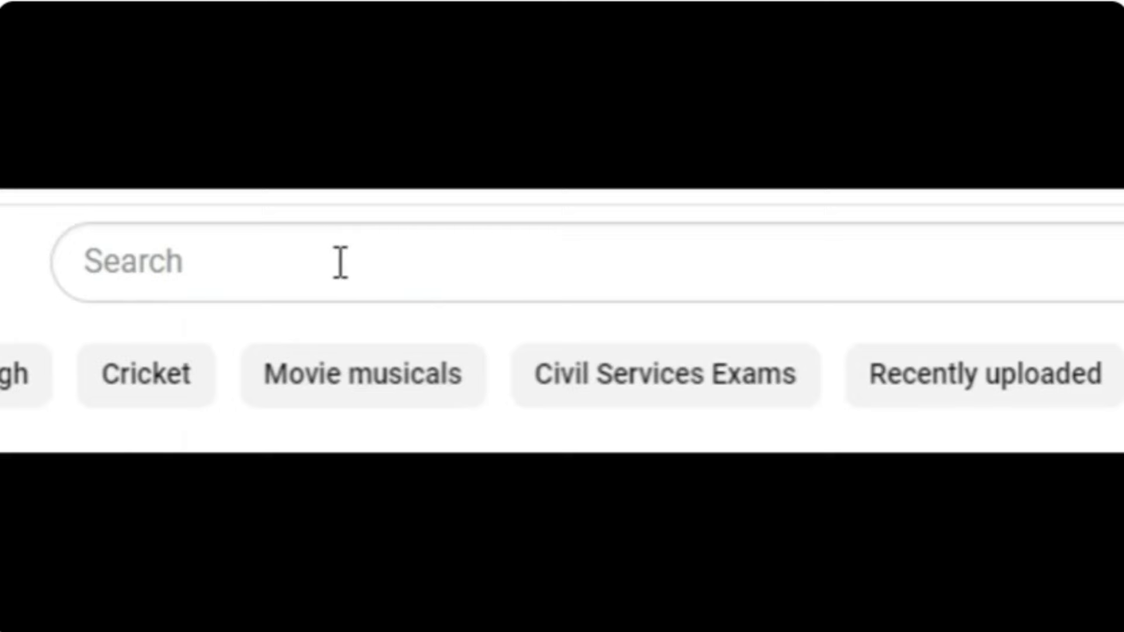
- Search YouTube for 'youtube channnel' and select the suggestion 'youtube channel kaise kholen'
{"action": "left_click", "coordinate": [341, 262]}
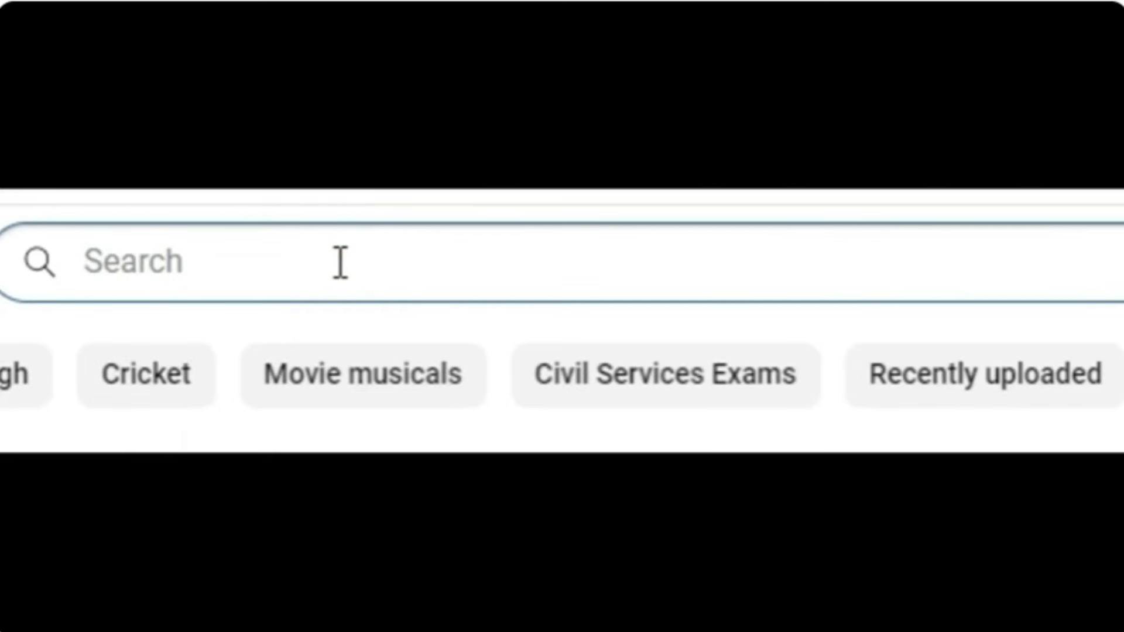
{"action": "type", "text": "youtube channnel"}
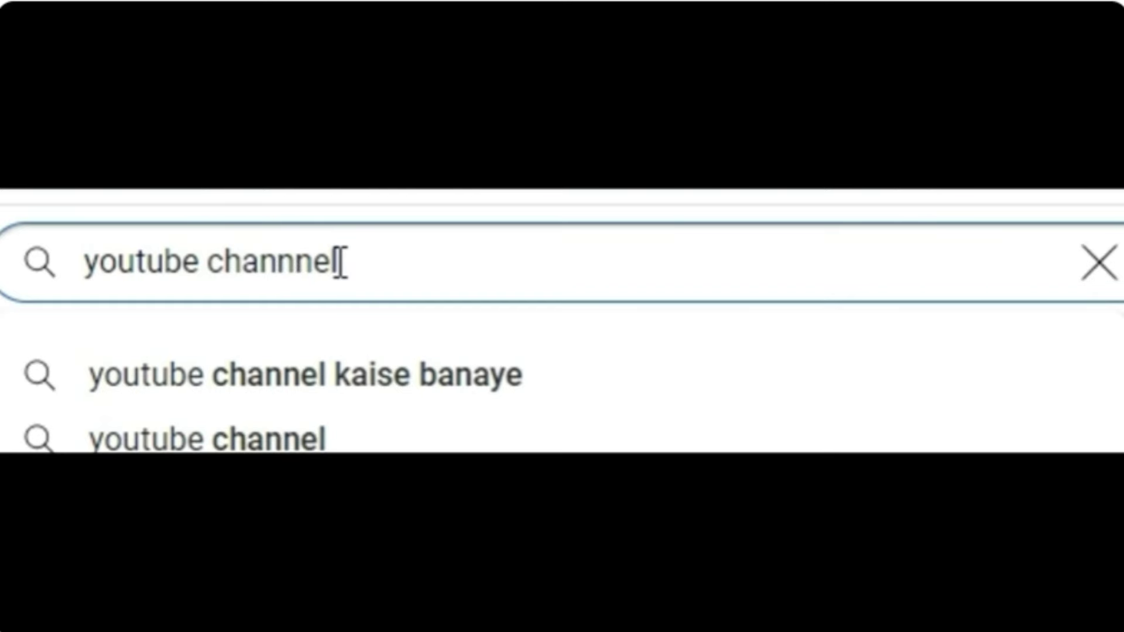
{"action": "key", "text": "Down"}
{"action": "key", "text": "Down"}
{"action": "key", "text": "Down"}
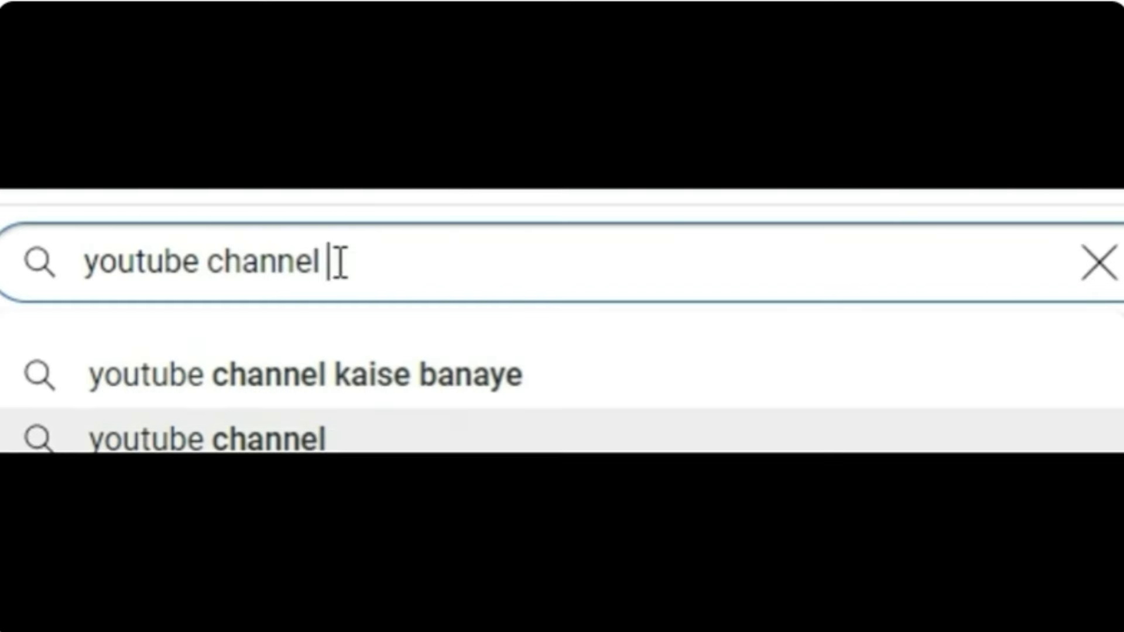
{"action": "key", "text": "Down"}
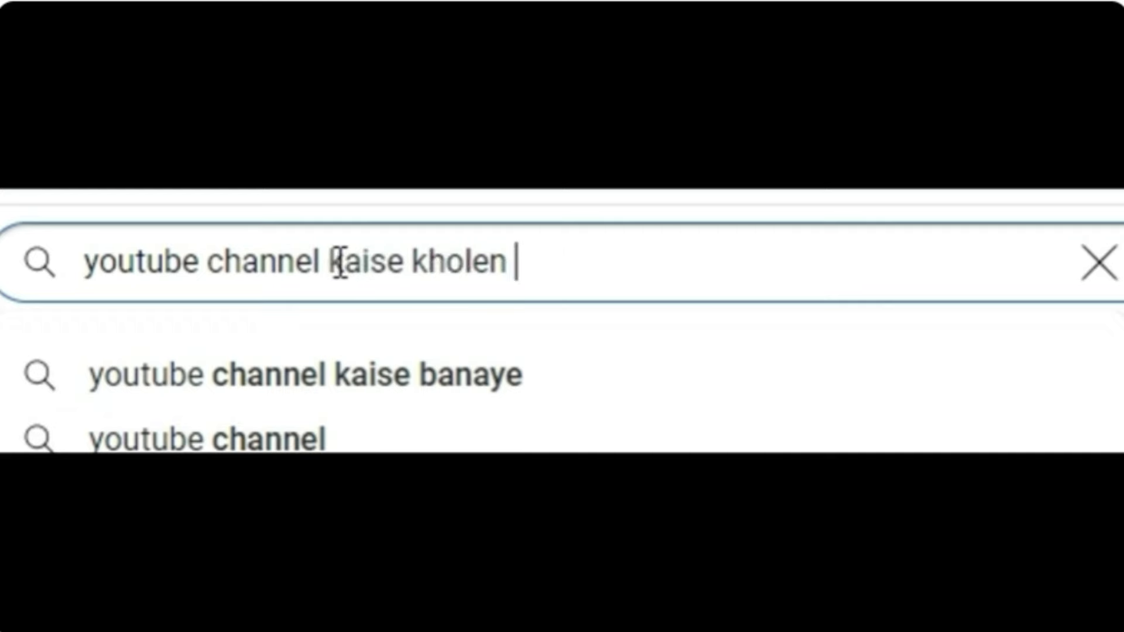
{"action": "key", "text": "ctrl+a"}
{"action": "key", "text": "ctrl+c"}
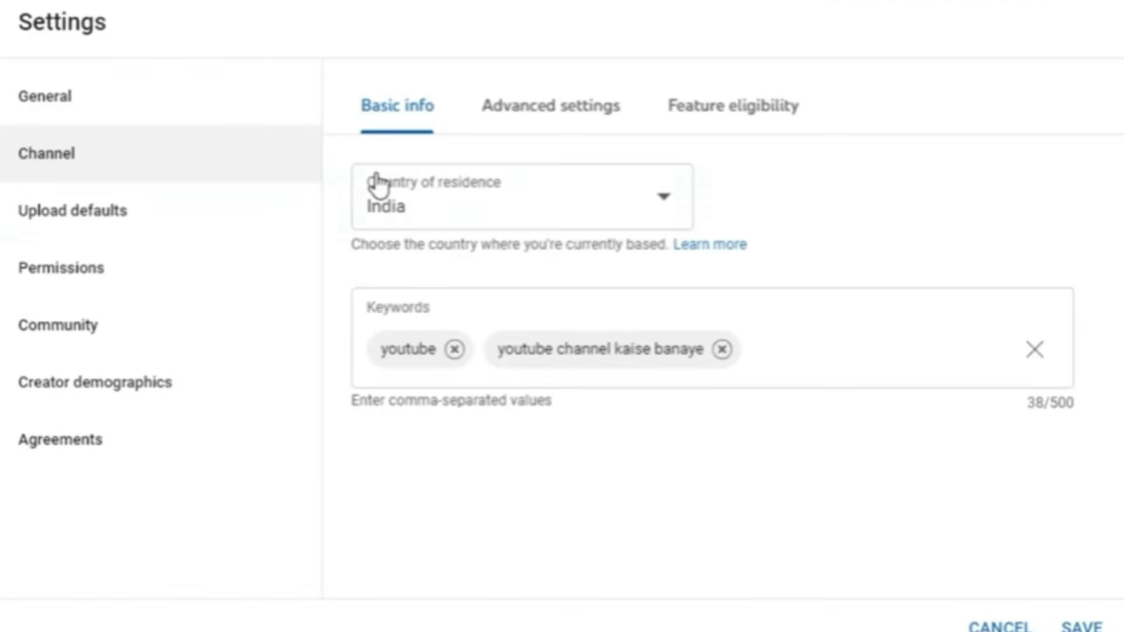
- Paste 'youtube channel kaise kholen' into the Keywords field as a third keyword
{"action": "left_click", "coordinate": [822, 365]}
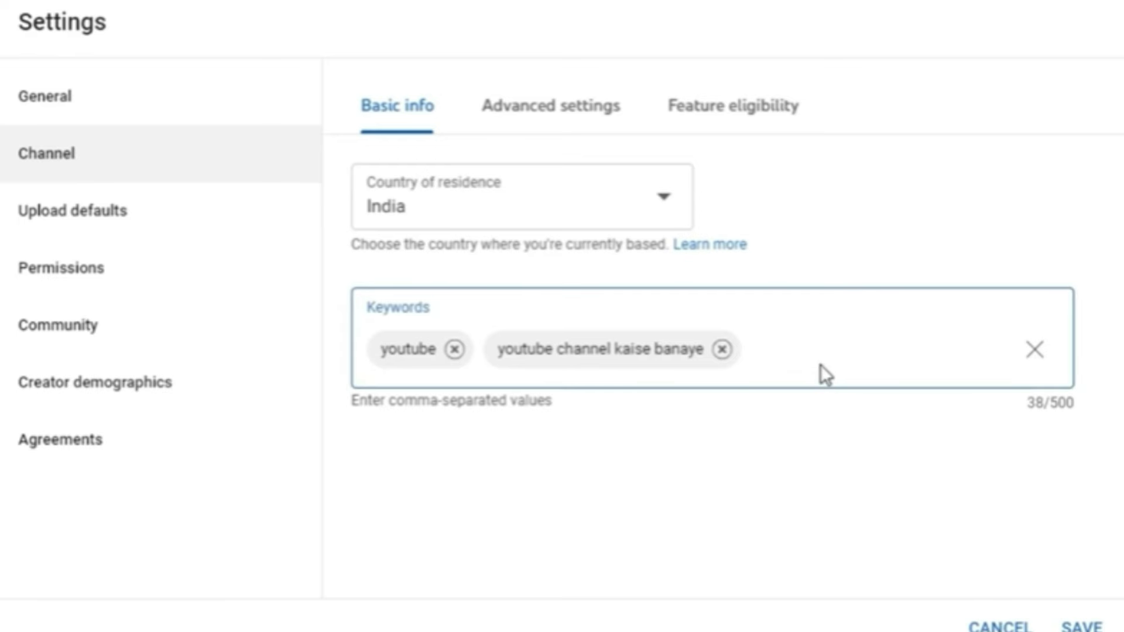
{"action": "key", "text": "ctrl+v"}
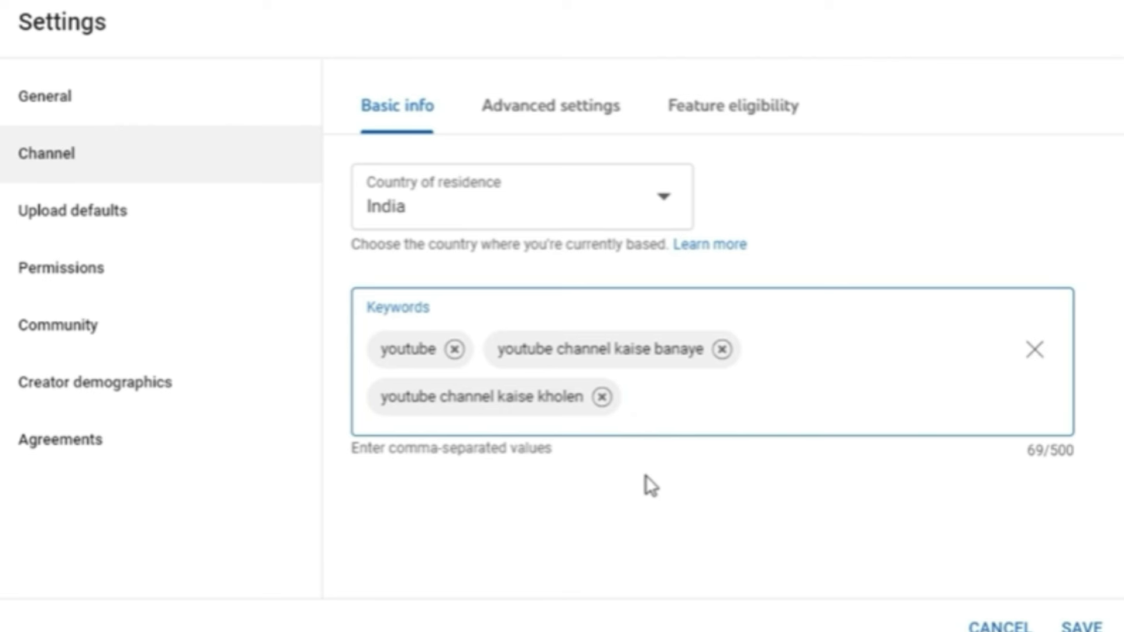
- Set the default visibility for new uploads to Unlisted in Upload defaults
{"action": "left_click", "coordinate": [157, 228]}
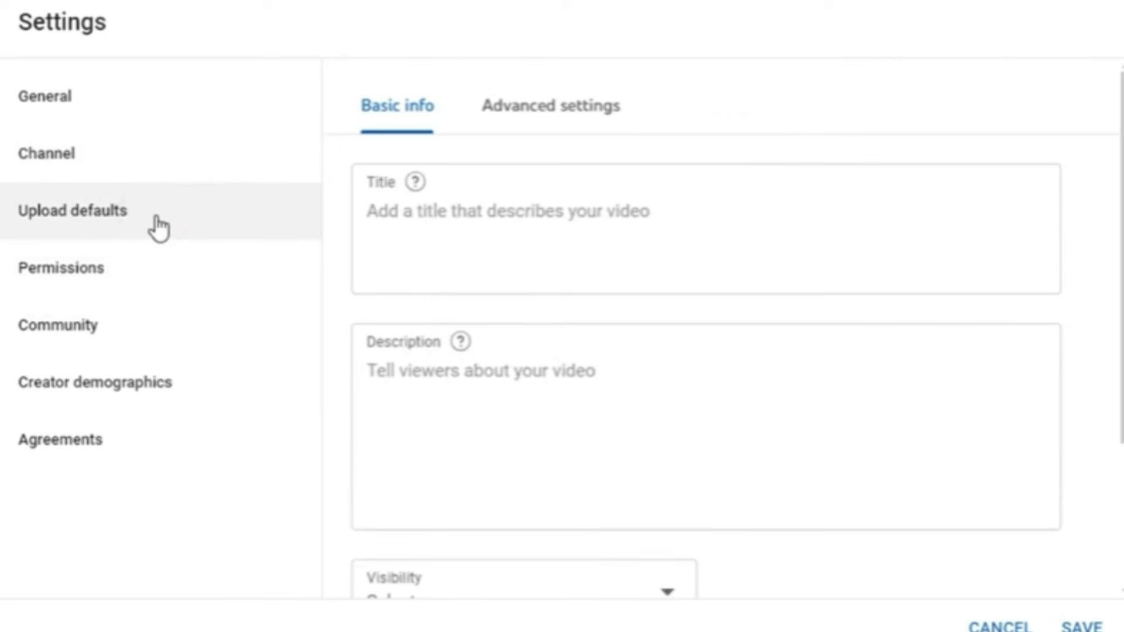
{"action": "scroll", "coordinate": [750, 462], "scroll_direction": "down", "scroll_amount": 4}
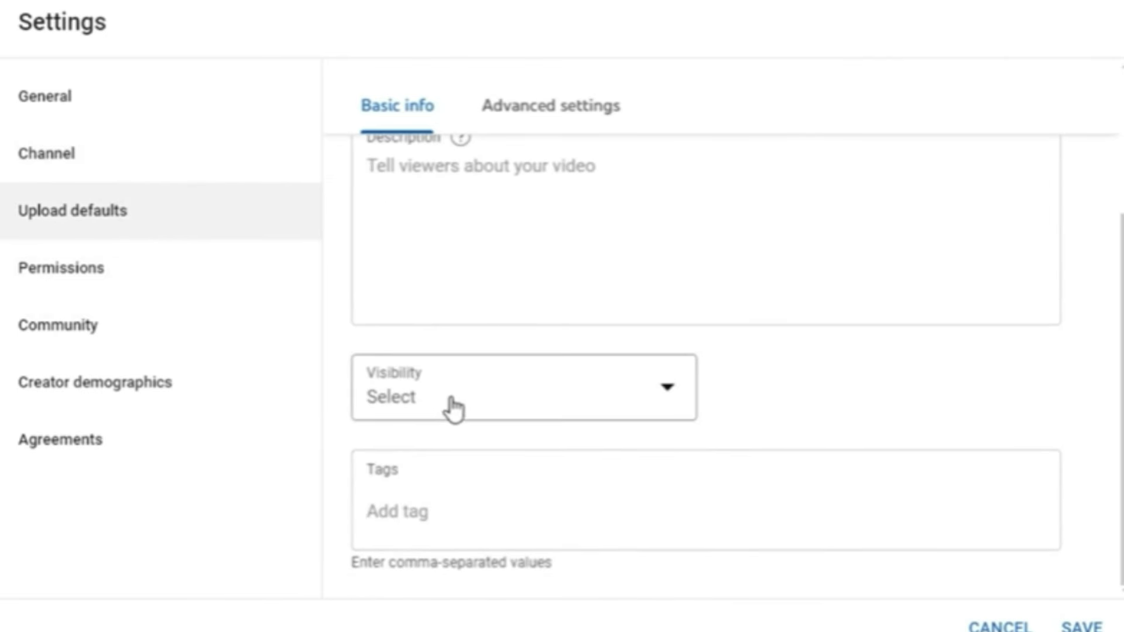
{"action": "left_click", "coordinate": [640, 385]}
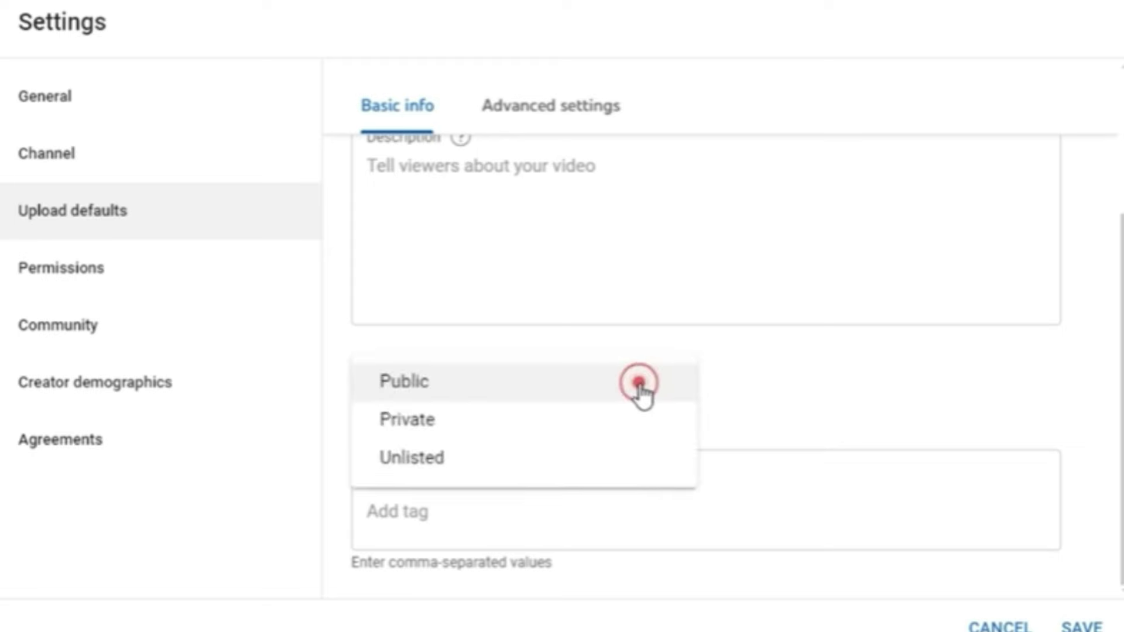
{"action": "left_click", "coordinate": [527, 459]}
{"action": "left_click", "coordinate": [749, 406]}
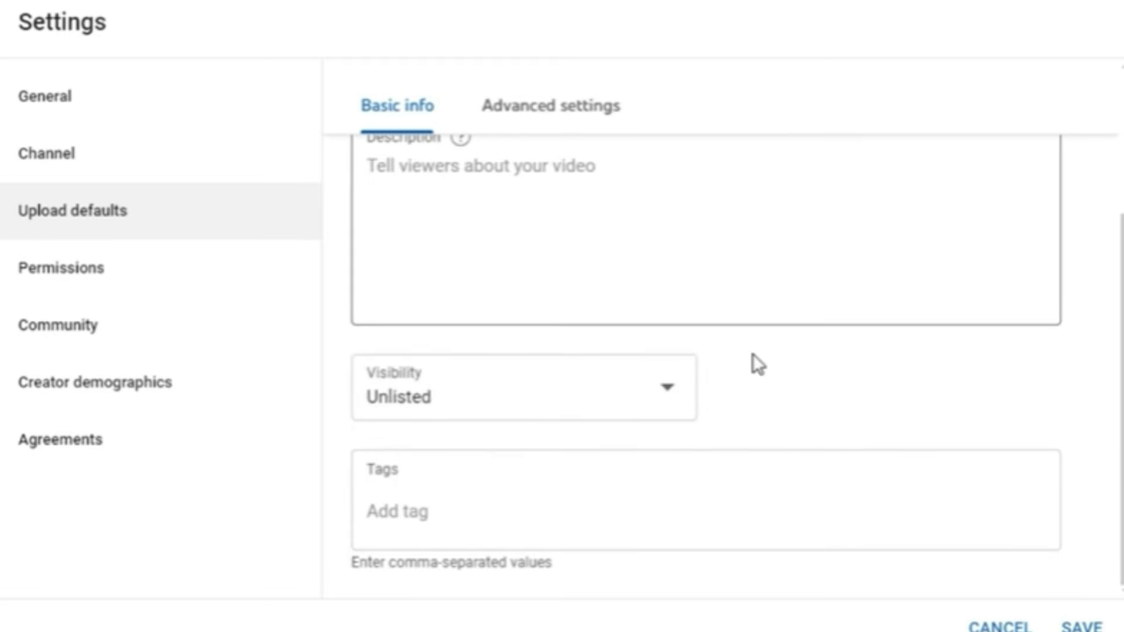
{"action": "scroll", "coordinate": [721, 340], "scroll_direction": "up", "scroll_amount": 3}
- Change the default upload category from Education to Science and technology in advanced upload defaults
{"action": "left_click", "coordinate": [596, 113]}
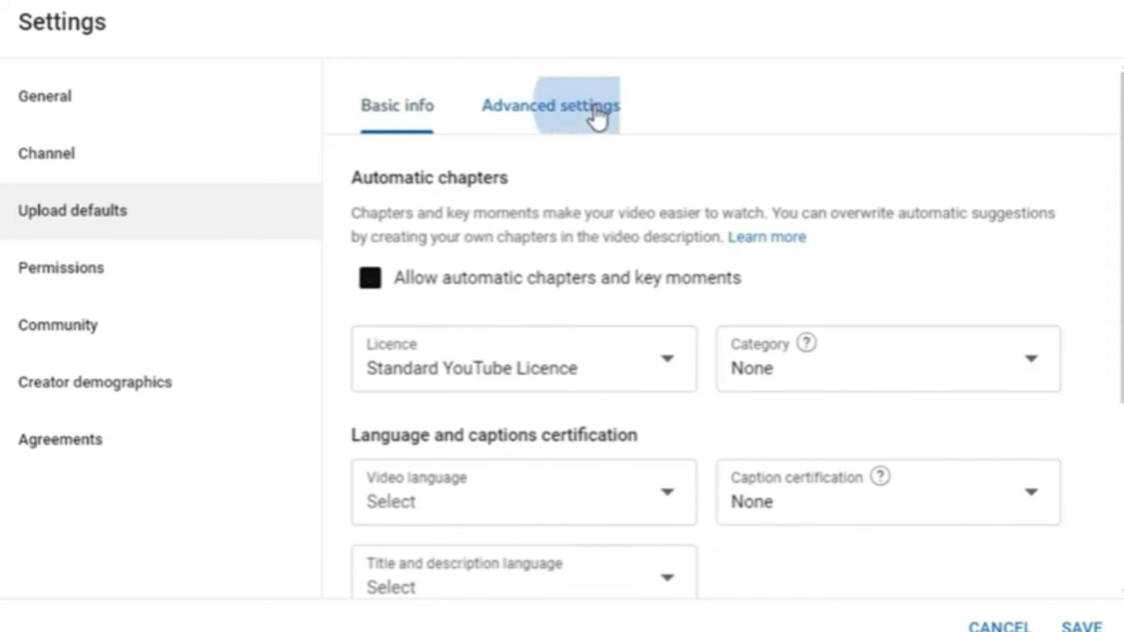
{"action": "left_click", "coordinate": [884, 377]}
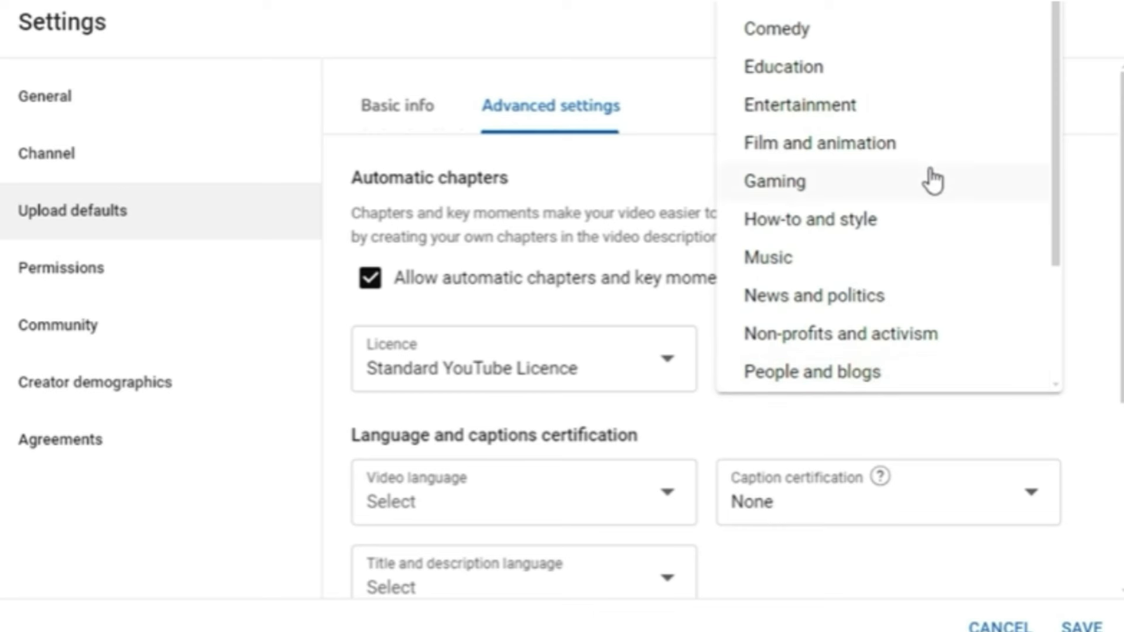
{"action": "left_click", "coordinate": [925, 78]}
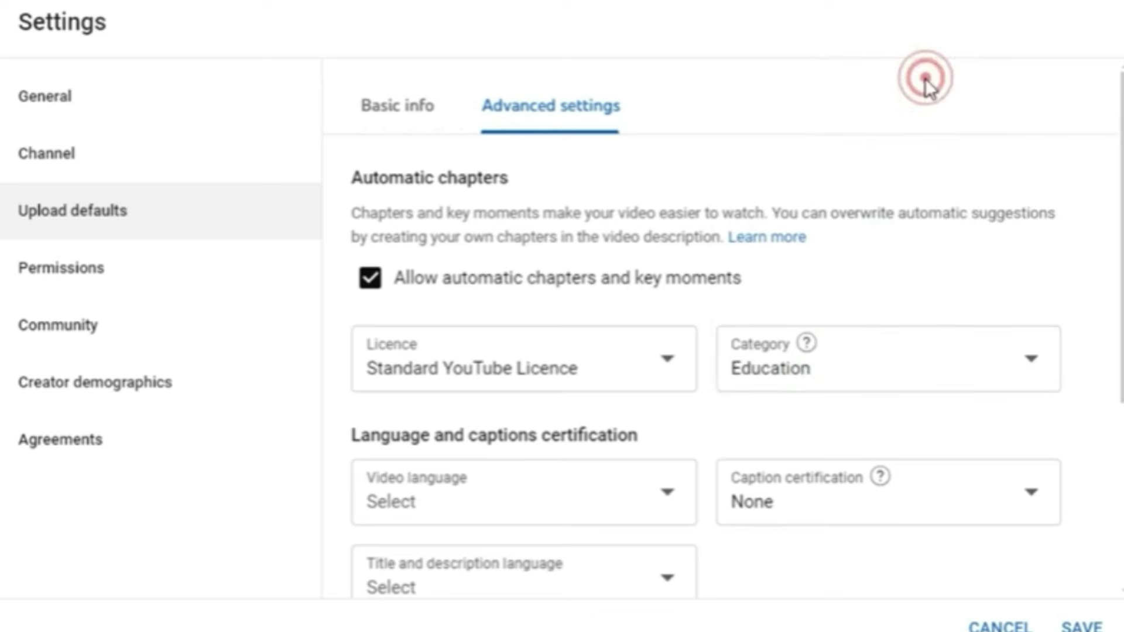
{"action": "left_click", "coordinate": [937, 383]}
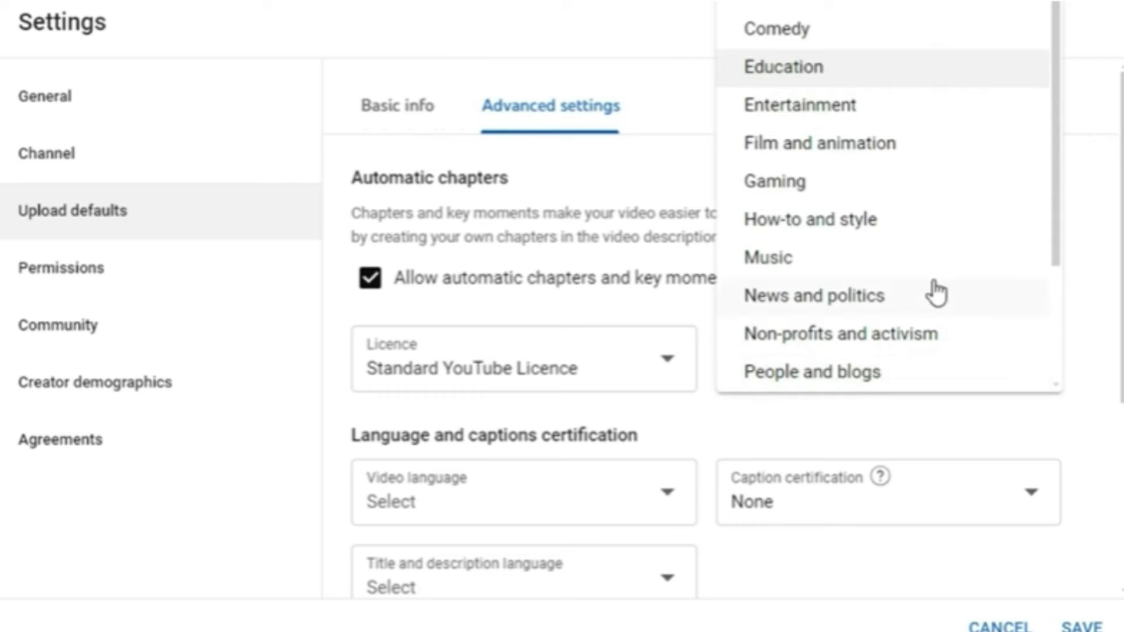
{"action": "scroll", "coordinate": [934, 290], "scroll_direction": "down", "scroll_amount": 3}
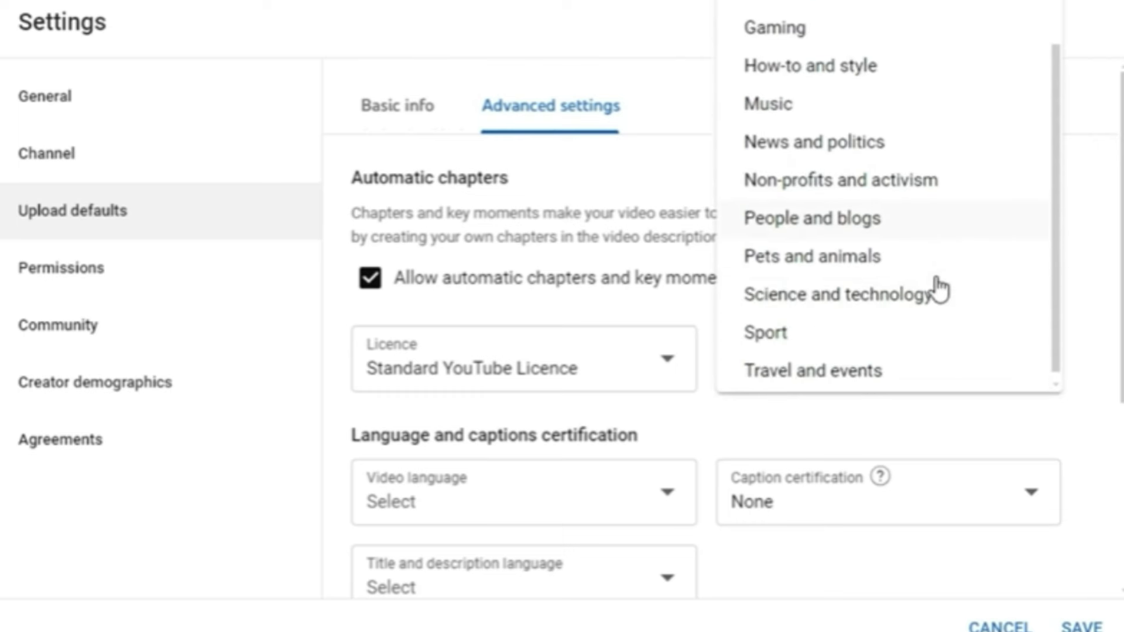
{"action": "left_click", "coordinate": [996, 297]}
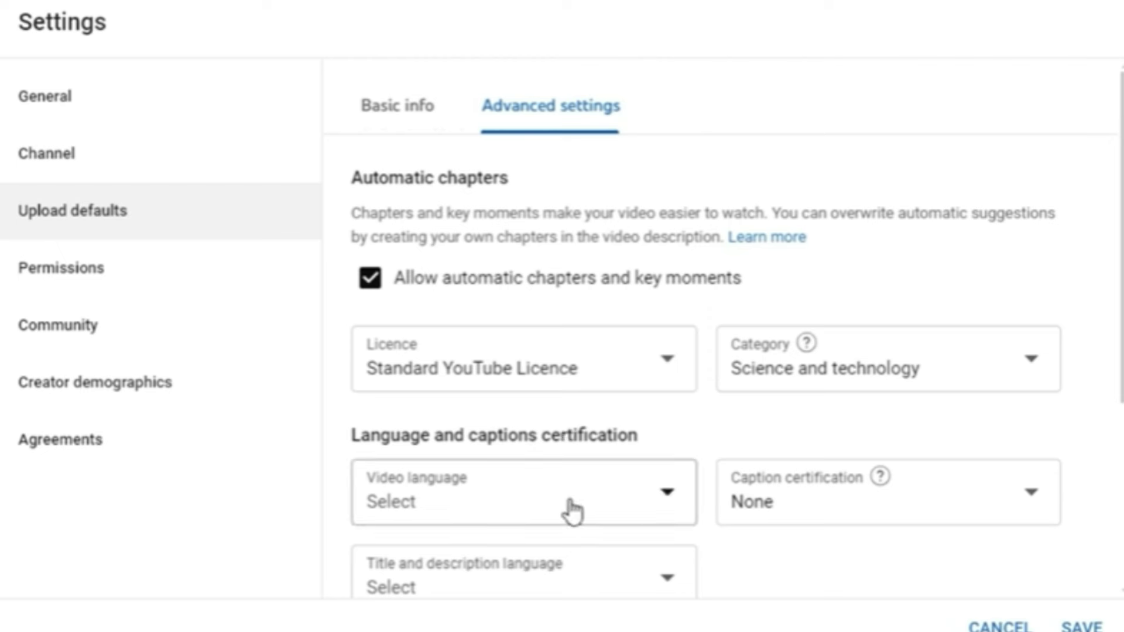
{"action": "scroll", "coordinate": [750, 547], "scroll_direction": "down", "scroll_amount": 4}
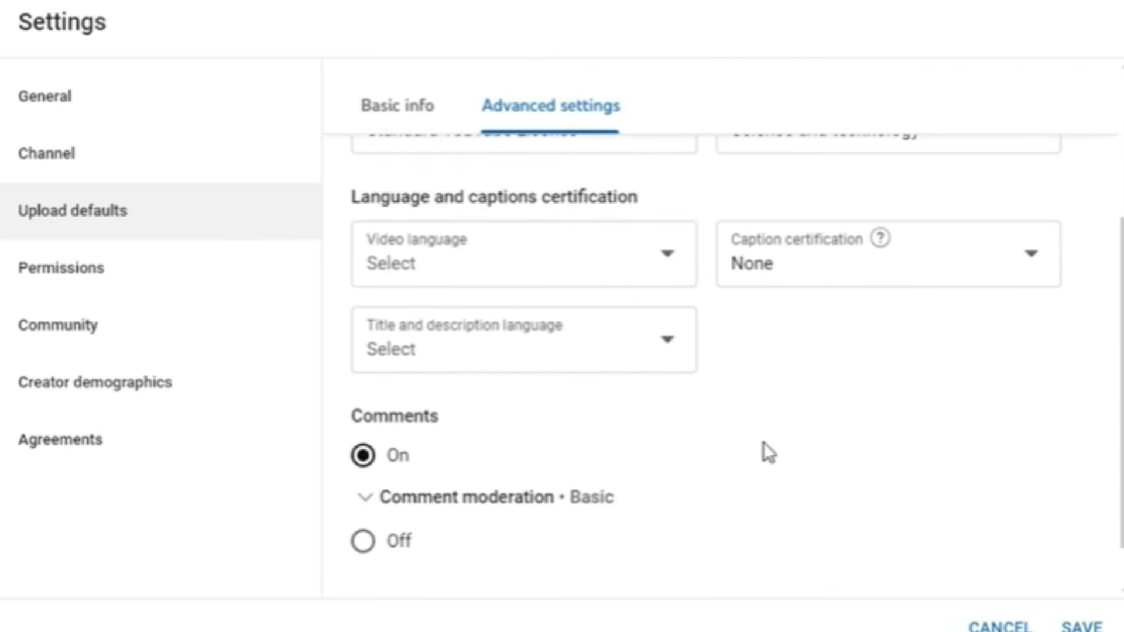
{"action": "scroll", "coordinate": [764, 442], "scroll_direction": "down", "scroll_amount": 1}
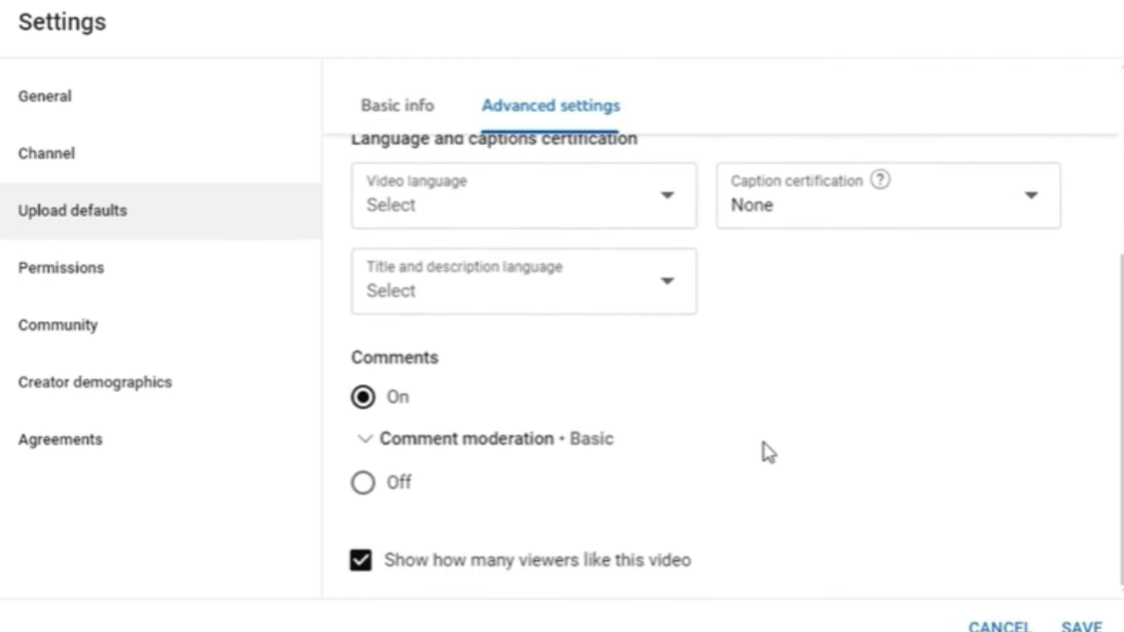
{"action": "scroll", "coordinate": [763, 442], "scroll_direction": "up", "scroll_amount": 5}
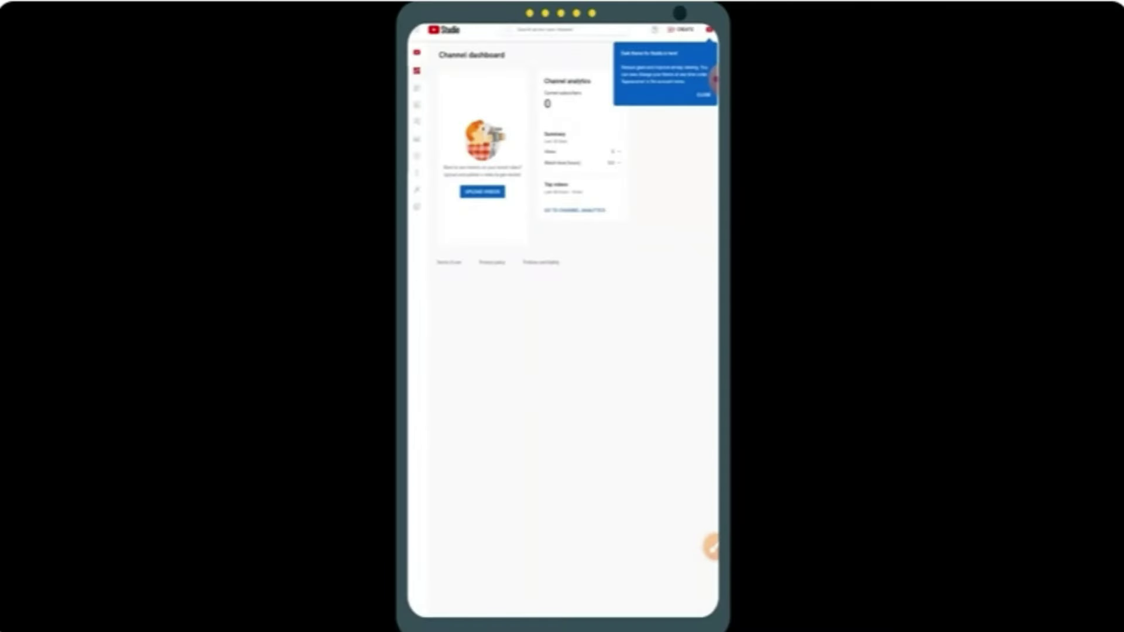